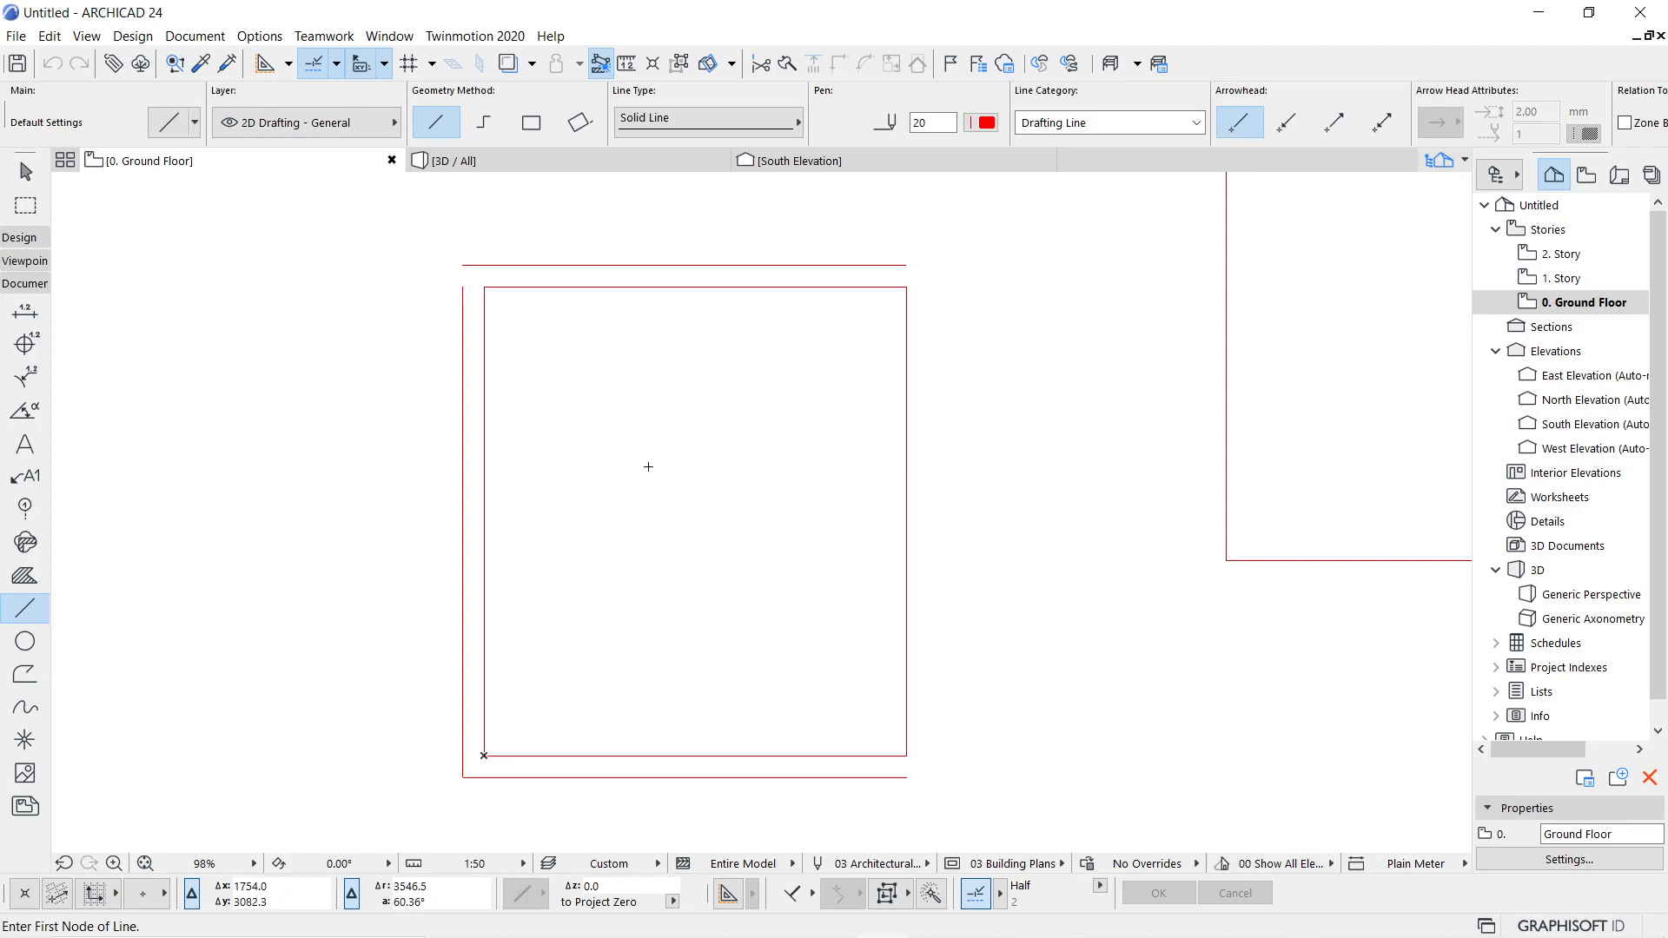
key(Escape)
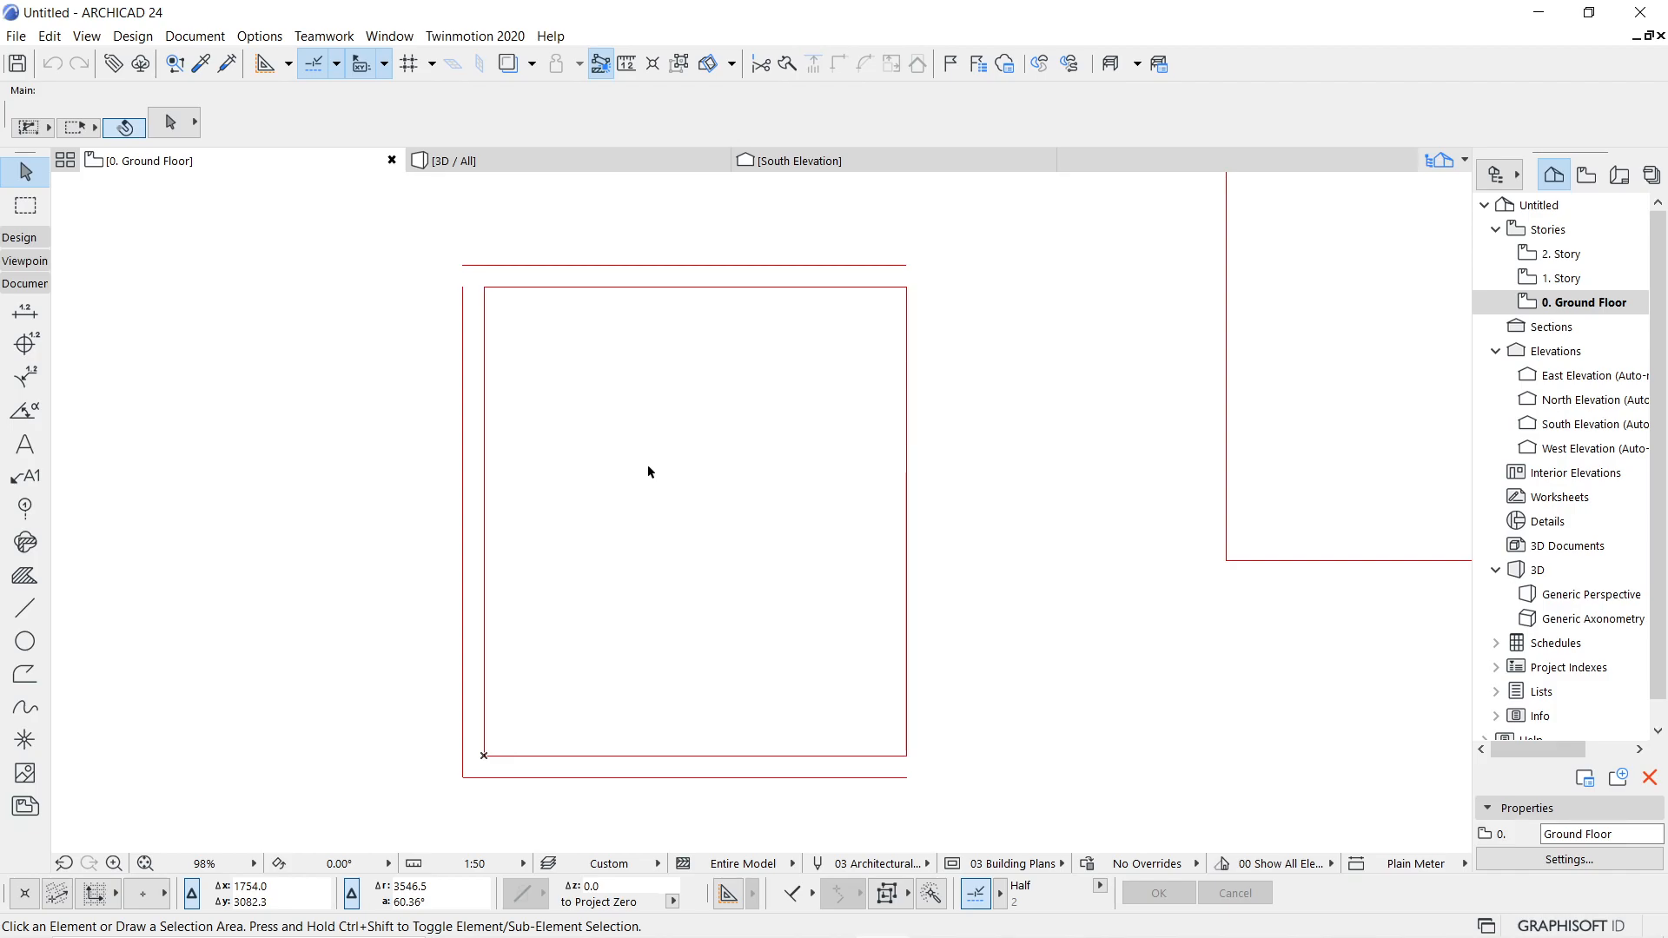
key(w)
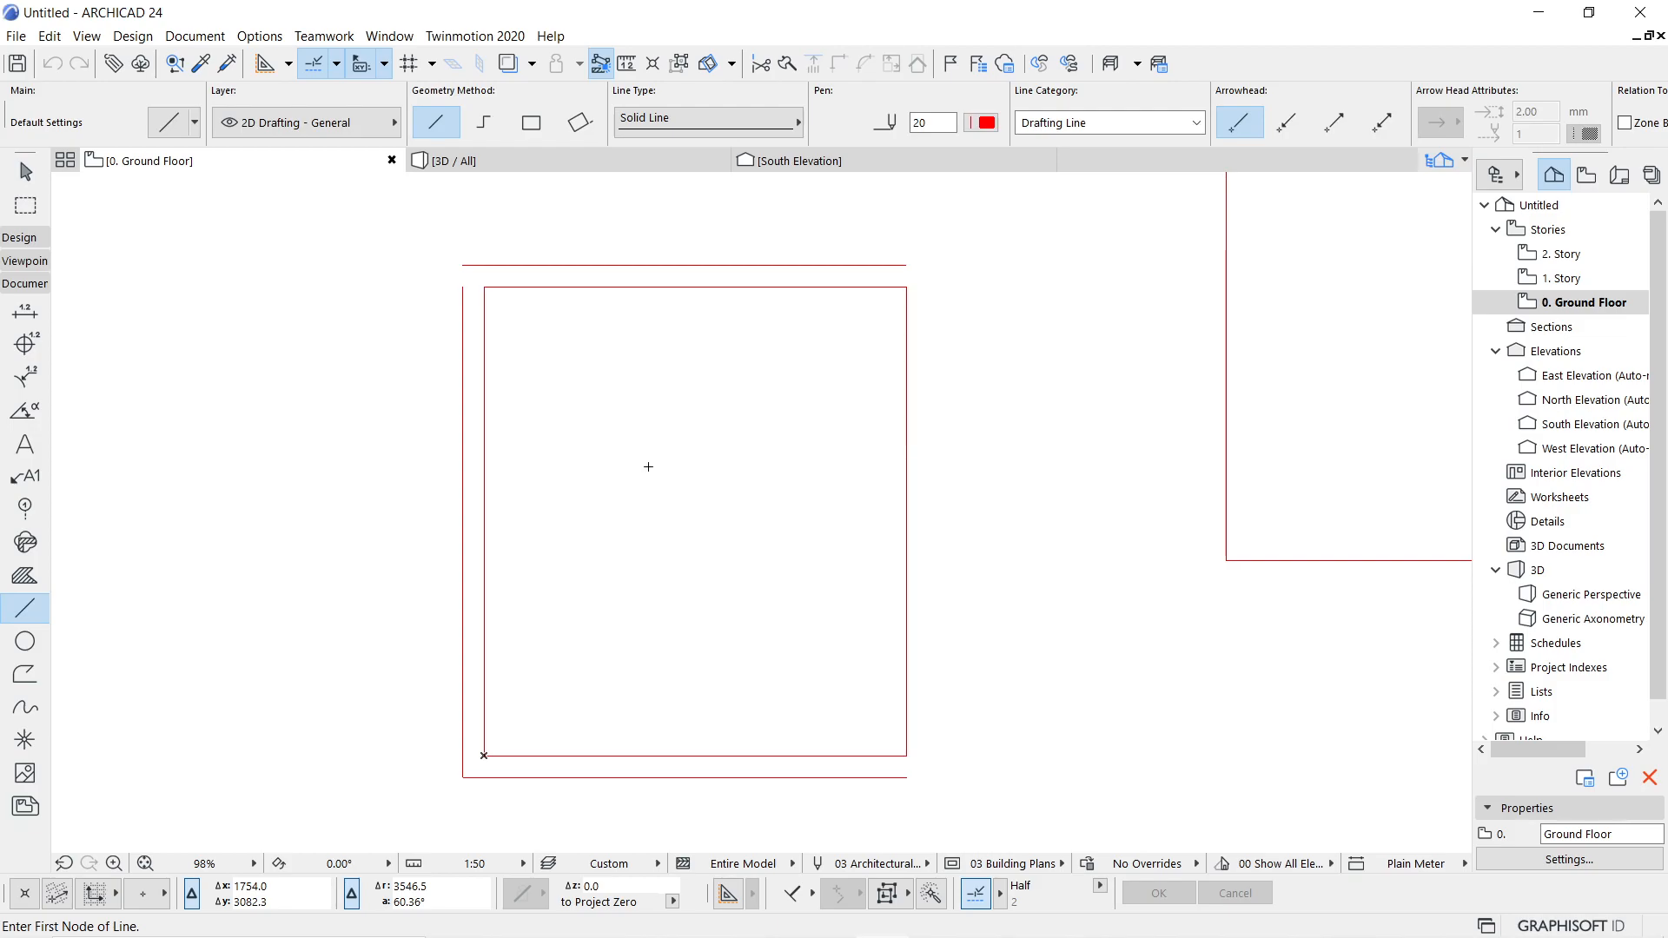
key(Escape)
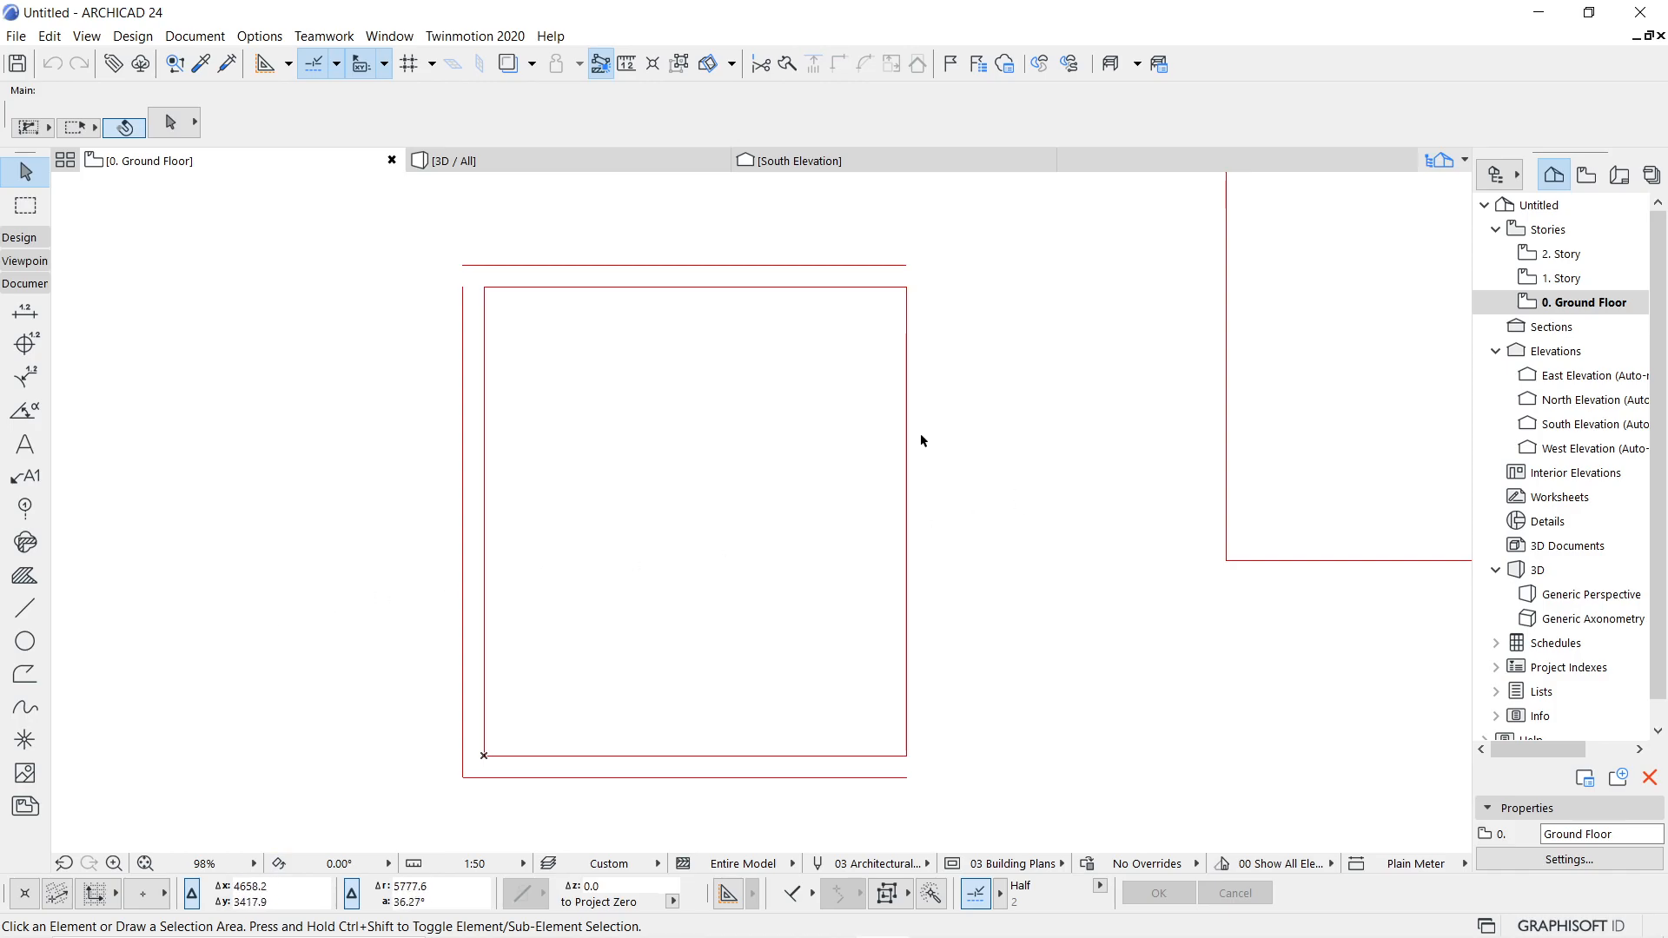
- Copy the inner rectangle's right-hand line 230 mm outward to form the outer right-hand line
click(909, 388)
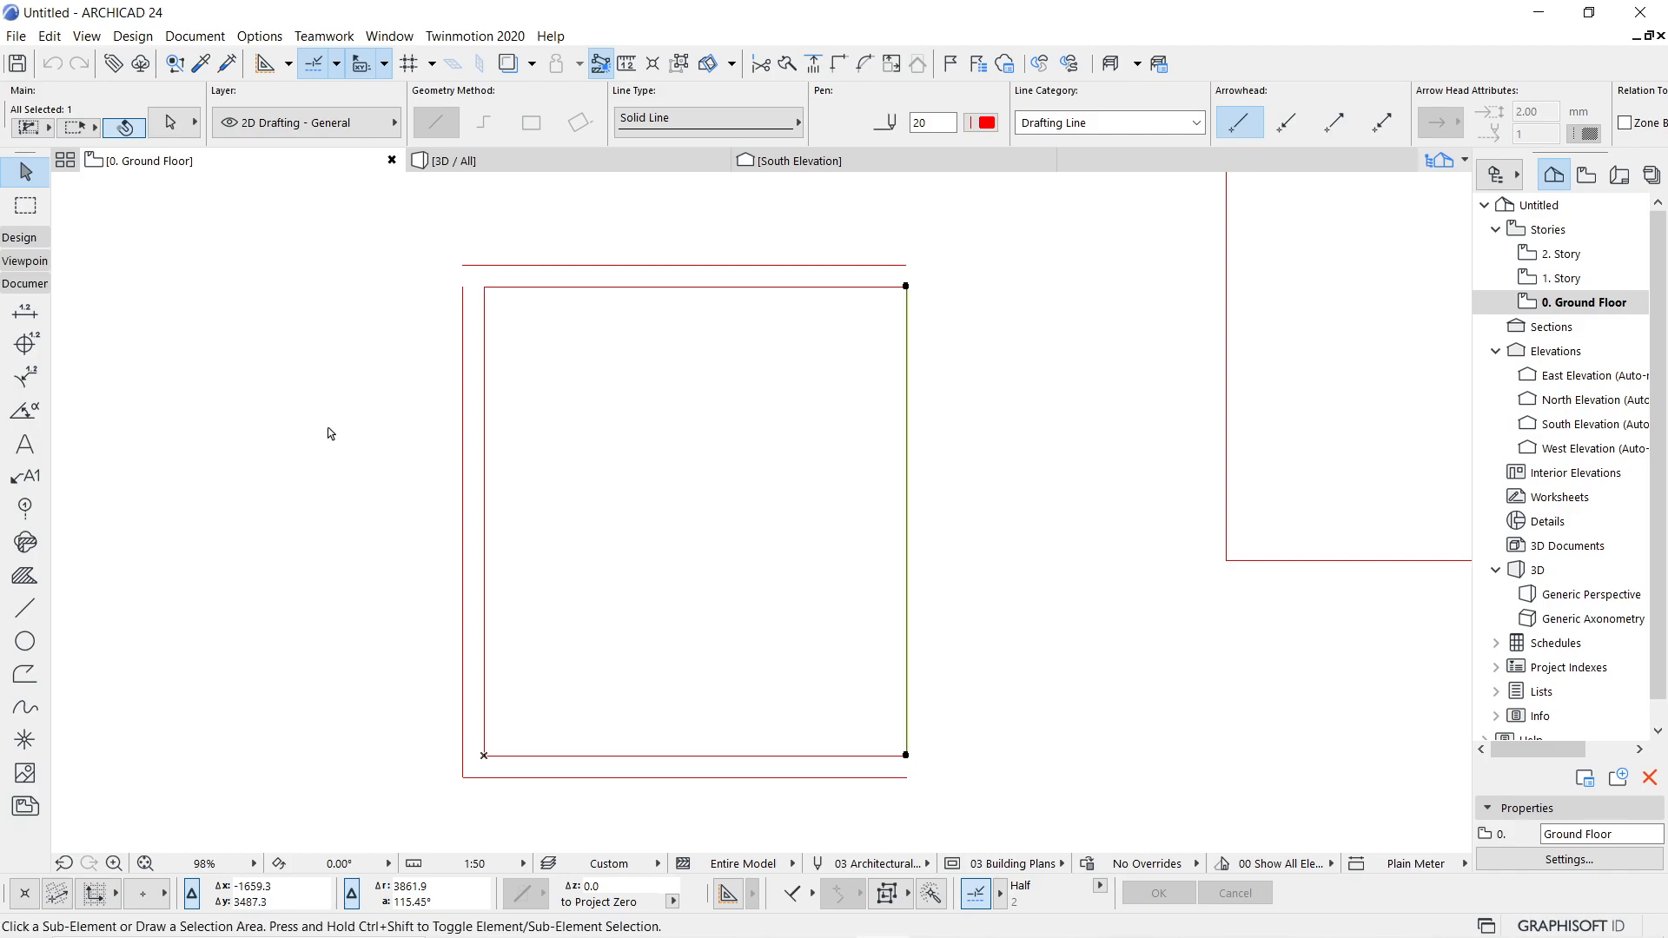
key(ctrl+shift+d)
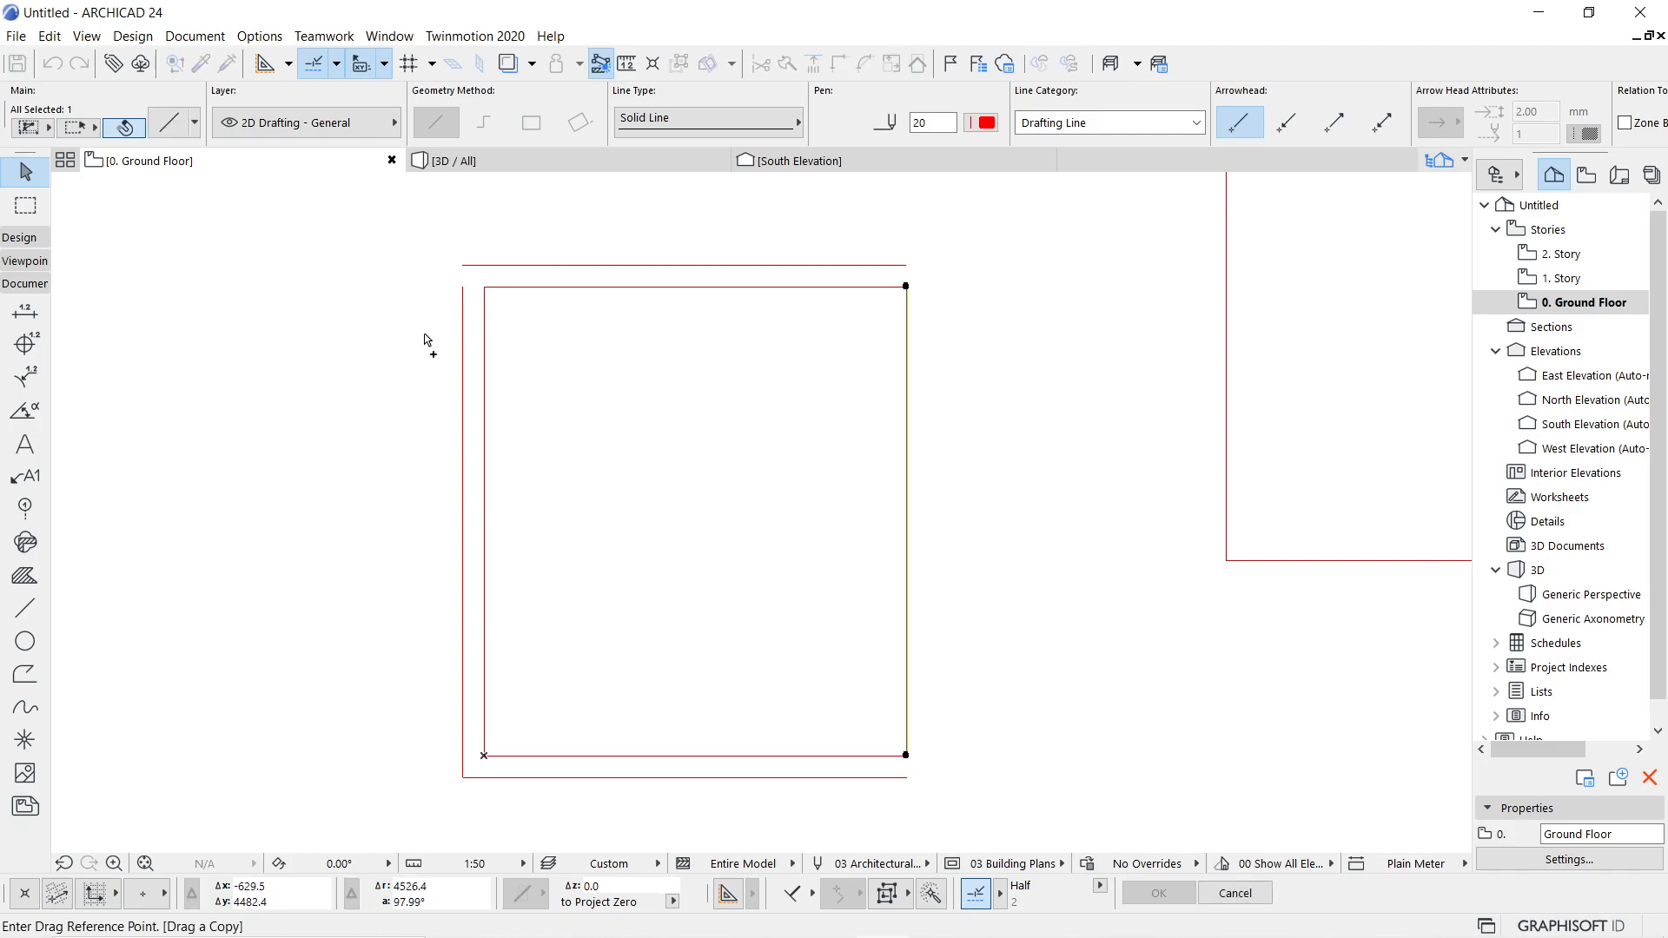
click(464, 286)
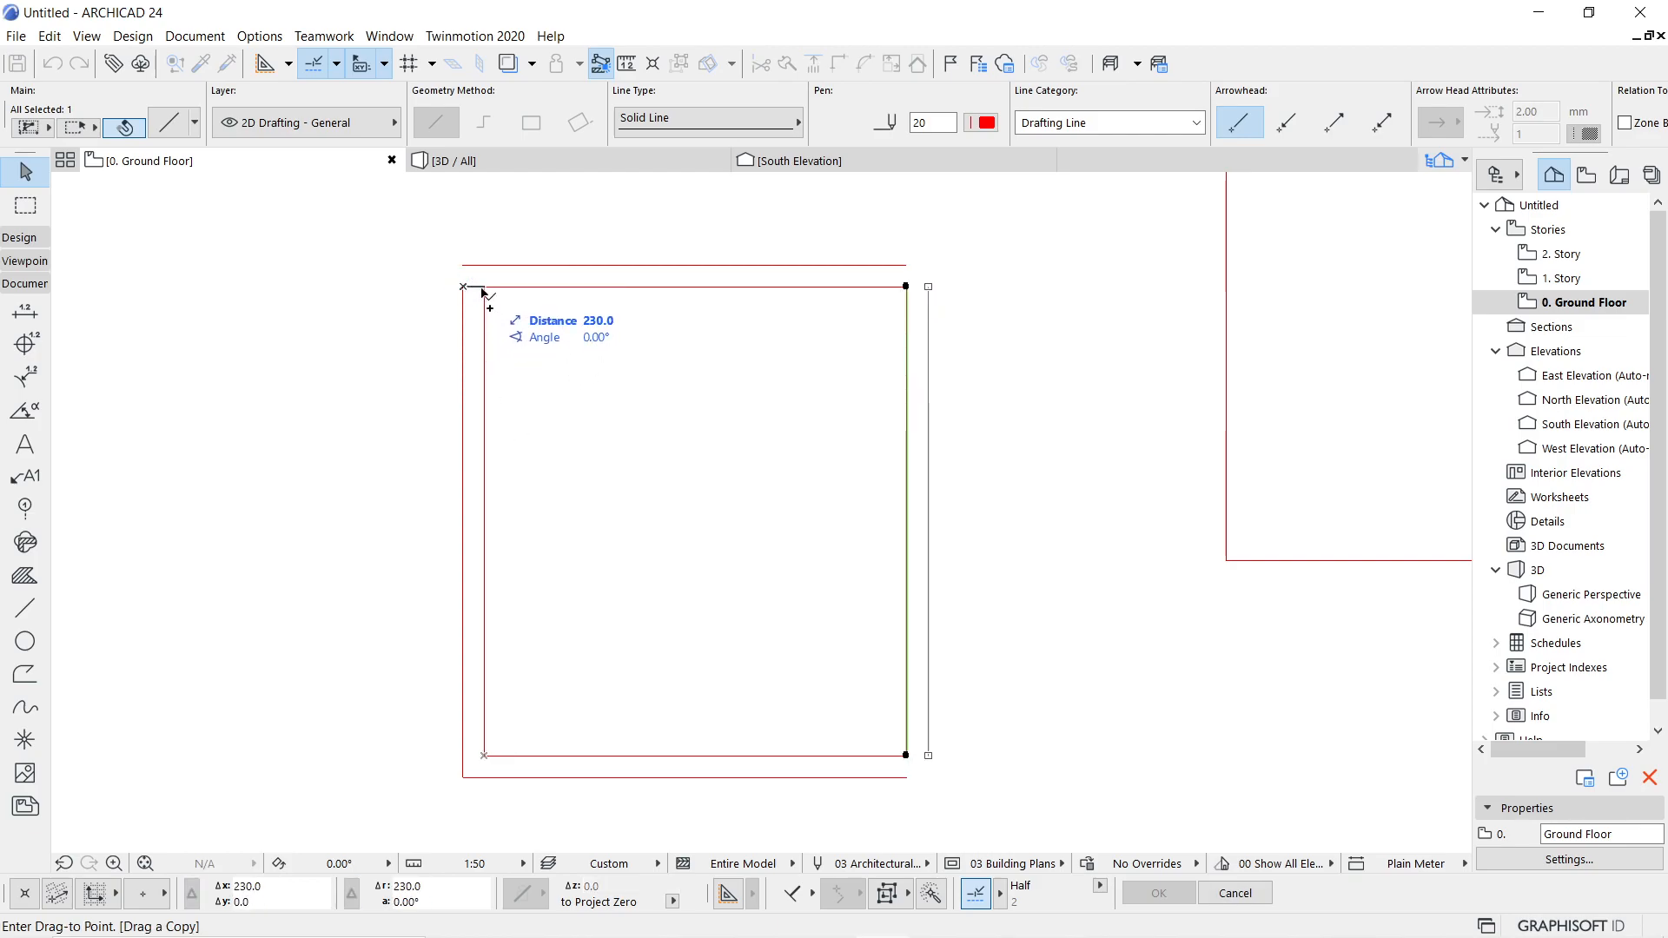
click(484, 295)
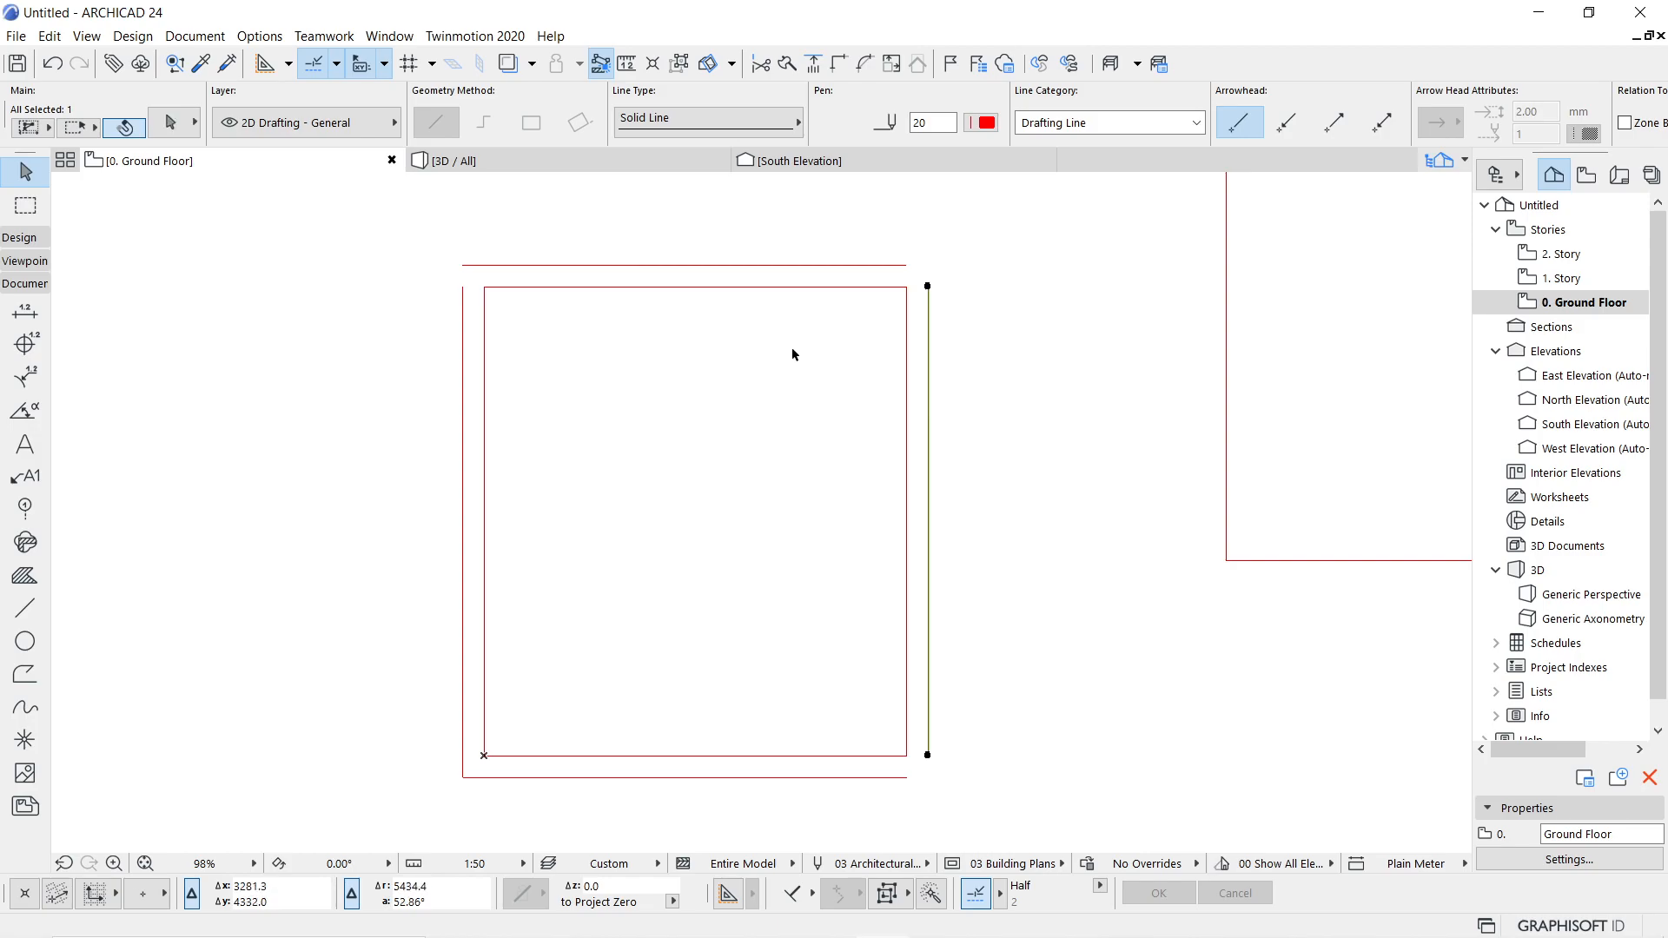
- Intersect the outer top and bottom lines with the outer right-hand line so they meet at the corners
shift+click(860, 265)
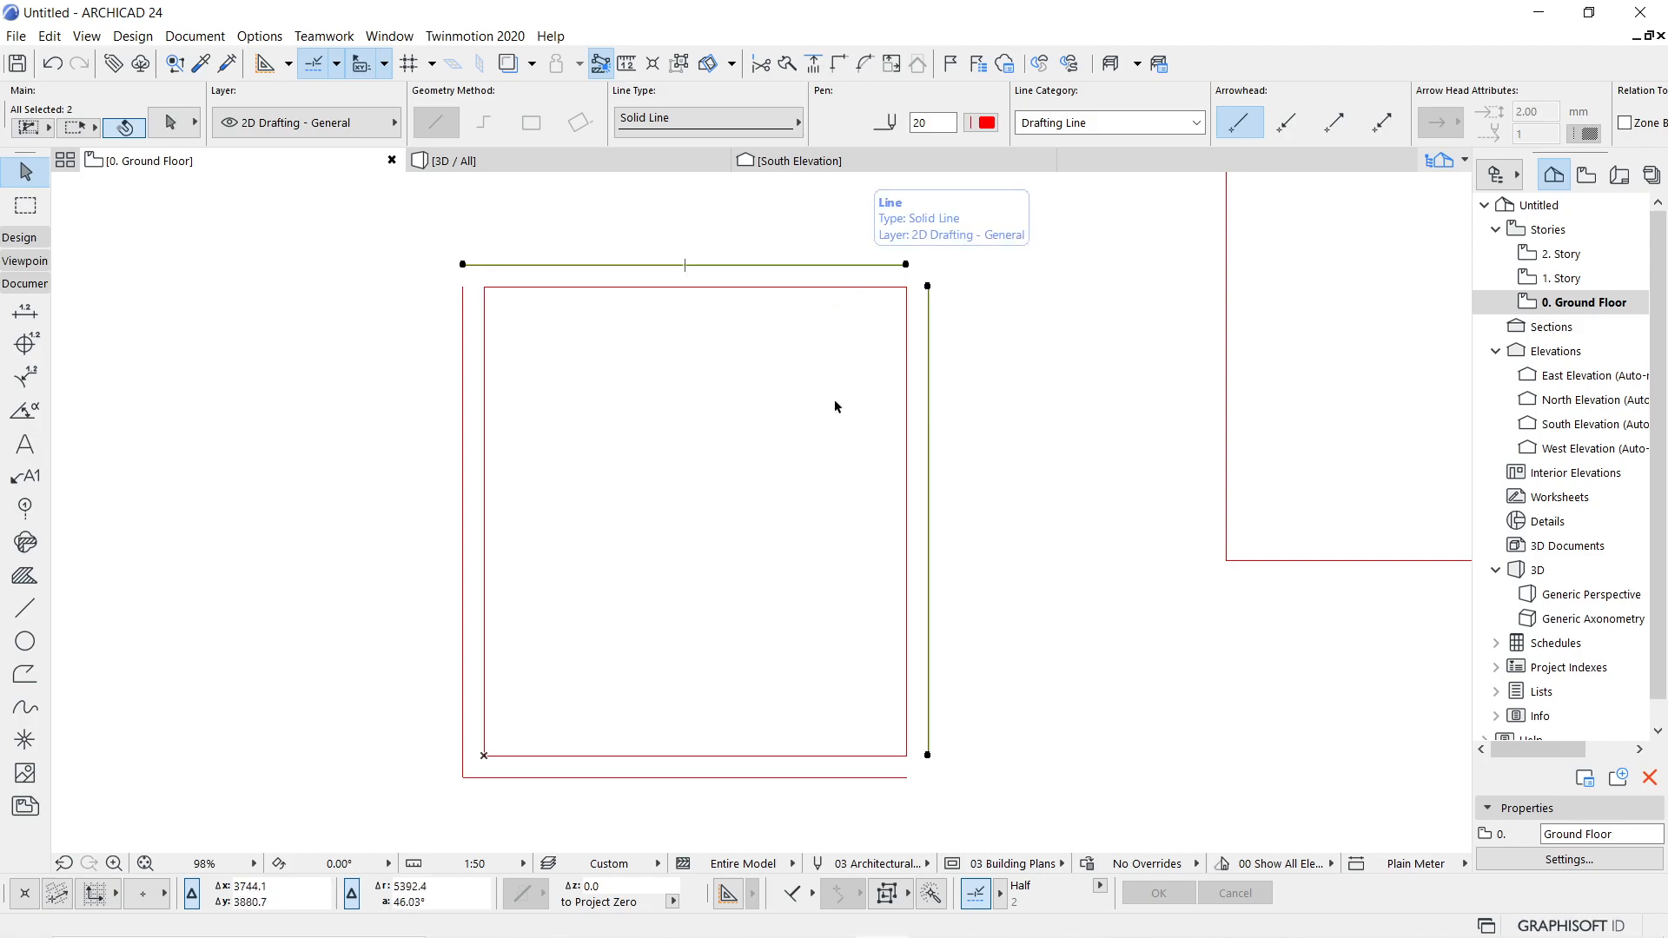
shift+click(830, 778)
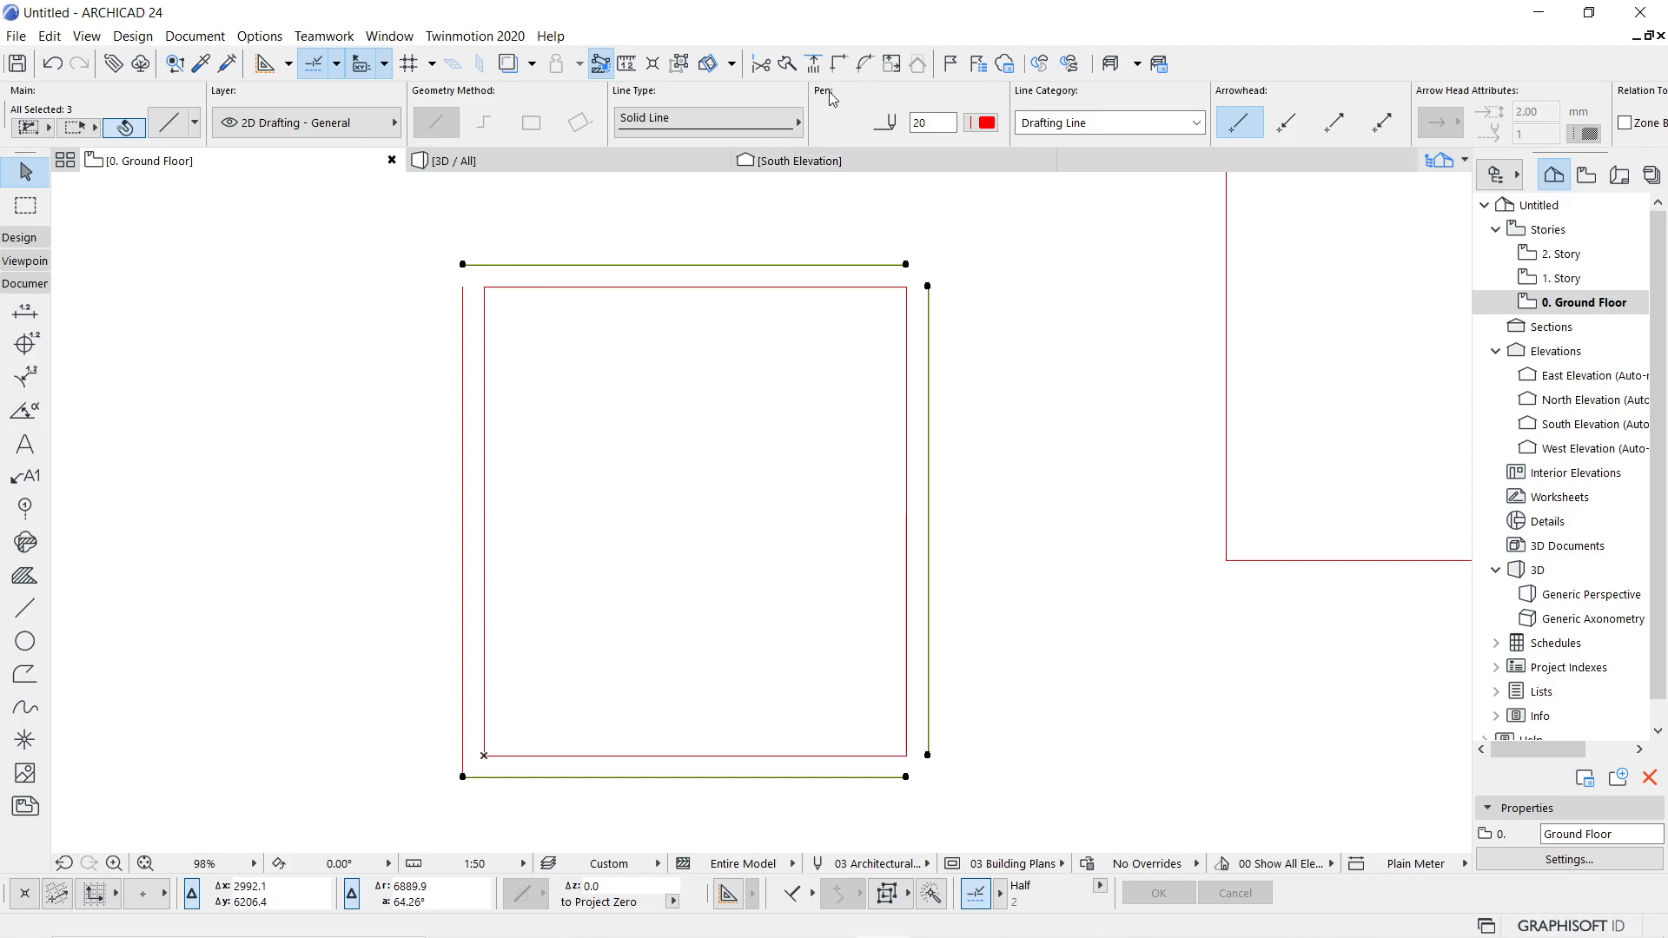
click(842, 66)
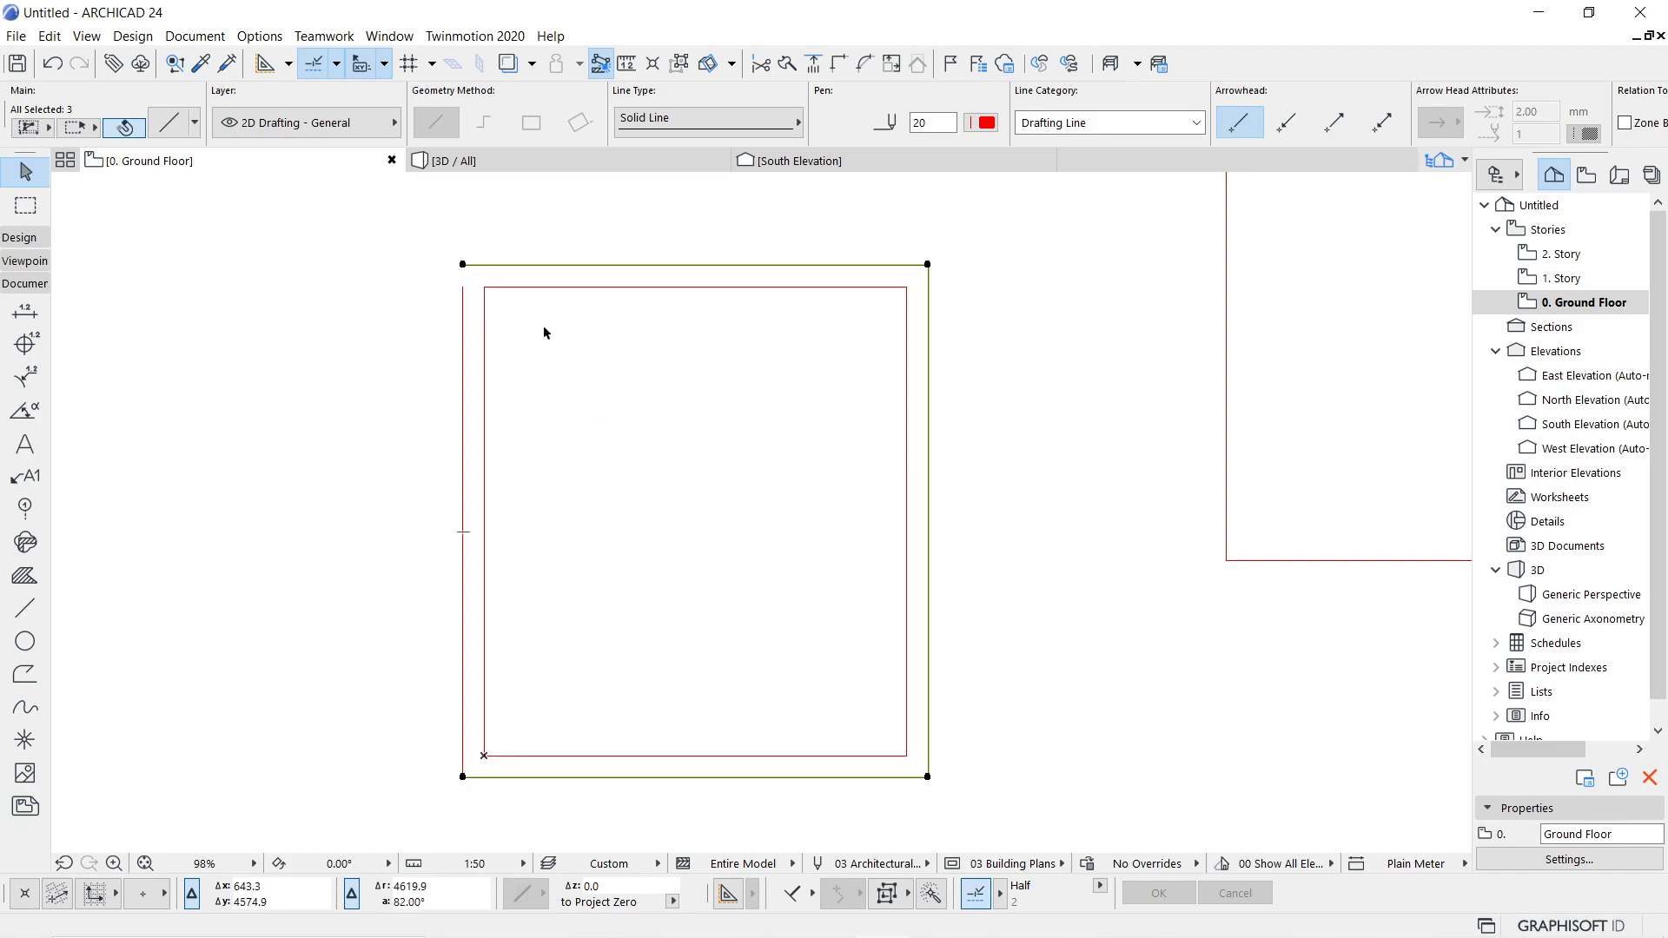
- Stretch the upper end of the outer left-hand line to the outer top line's left endpoint, closing the outer rectangle
click(463, 317)
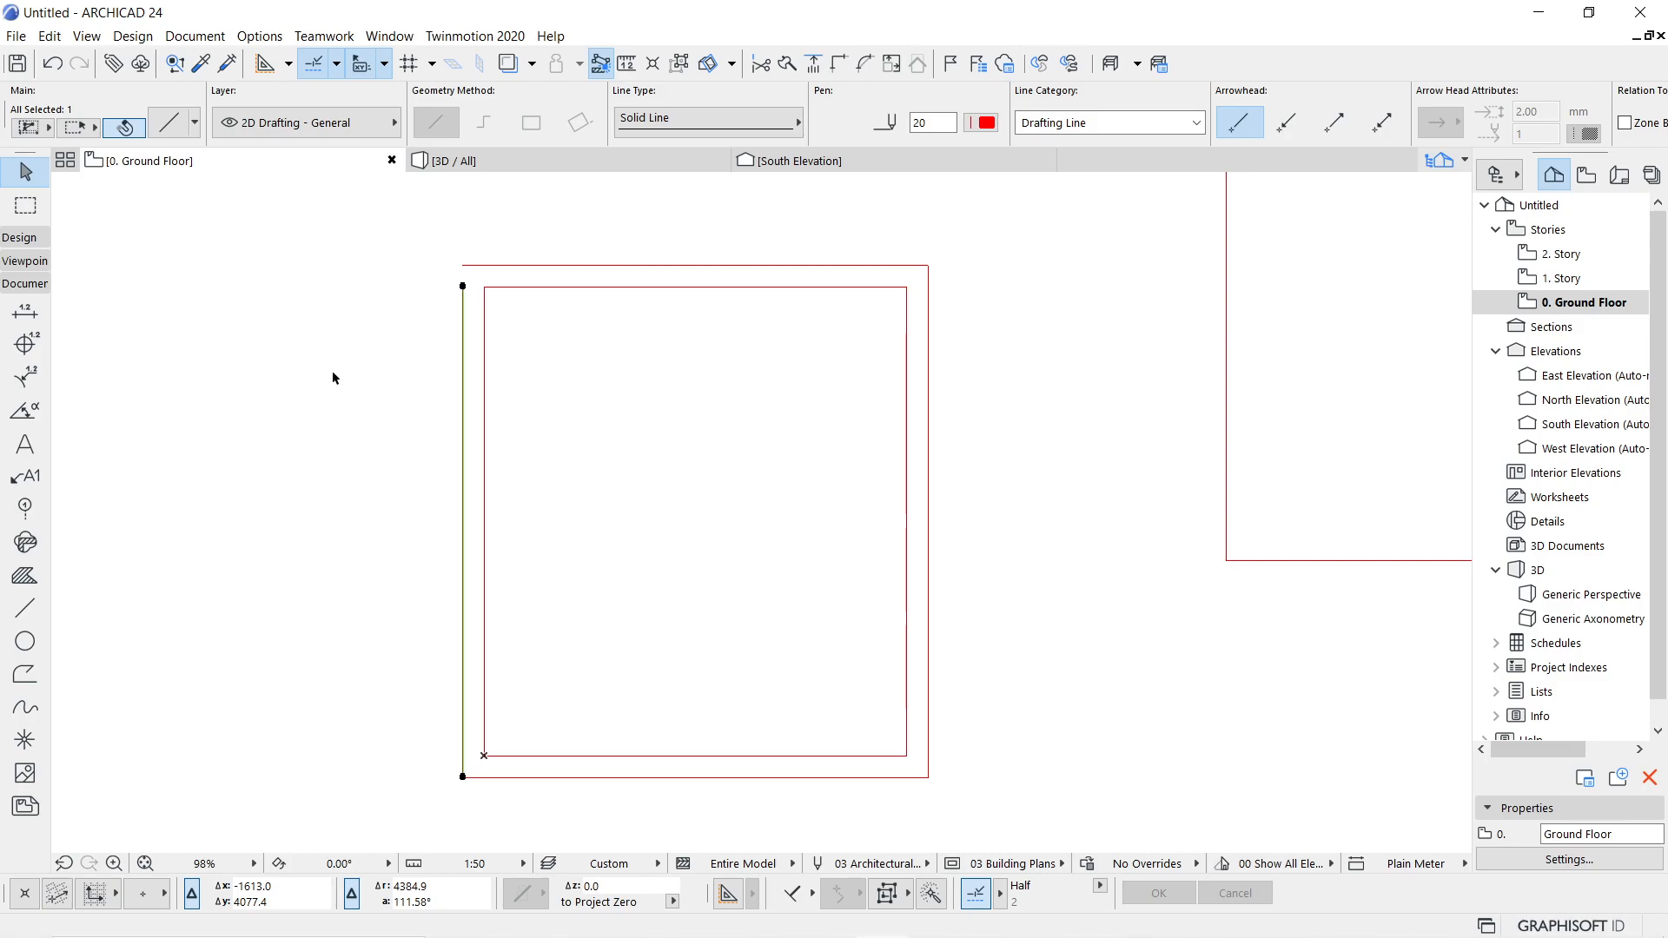
click(463, 285)
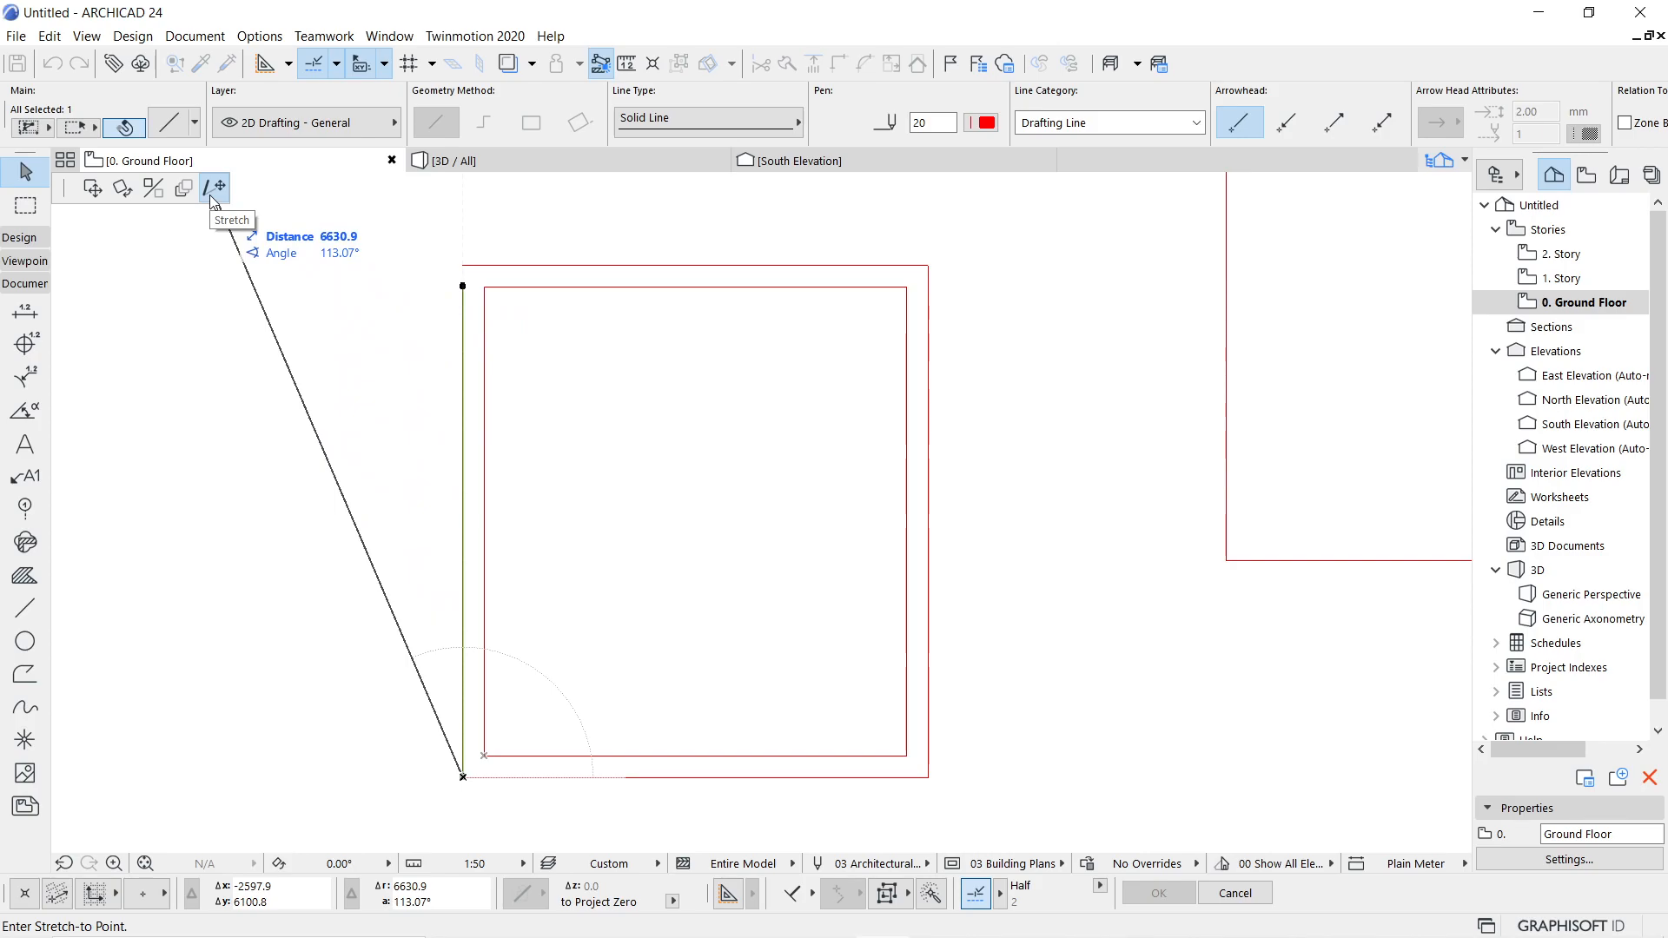
click(464, 263)
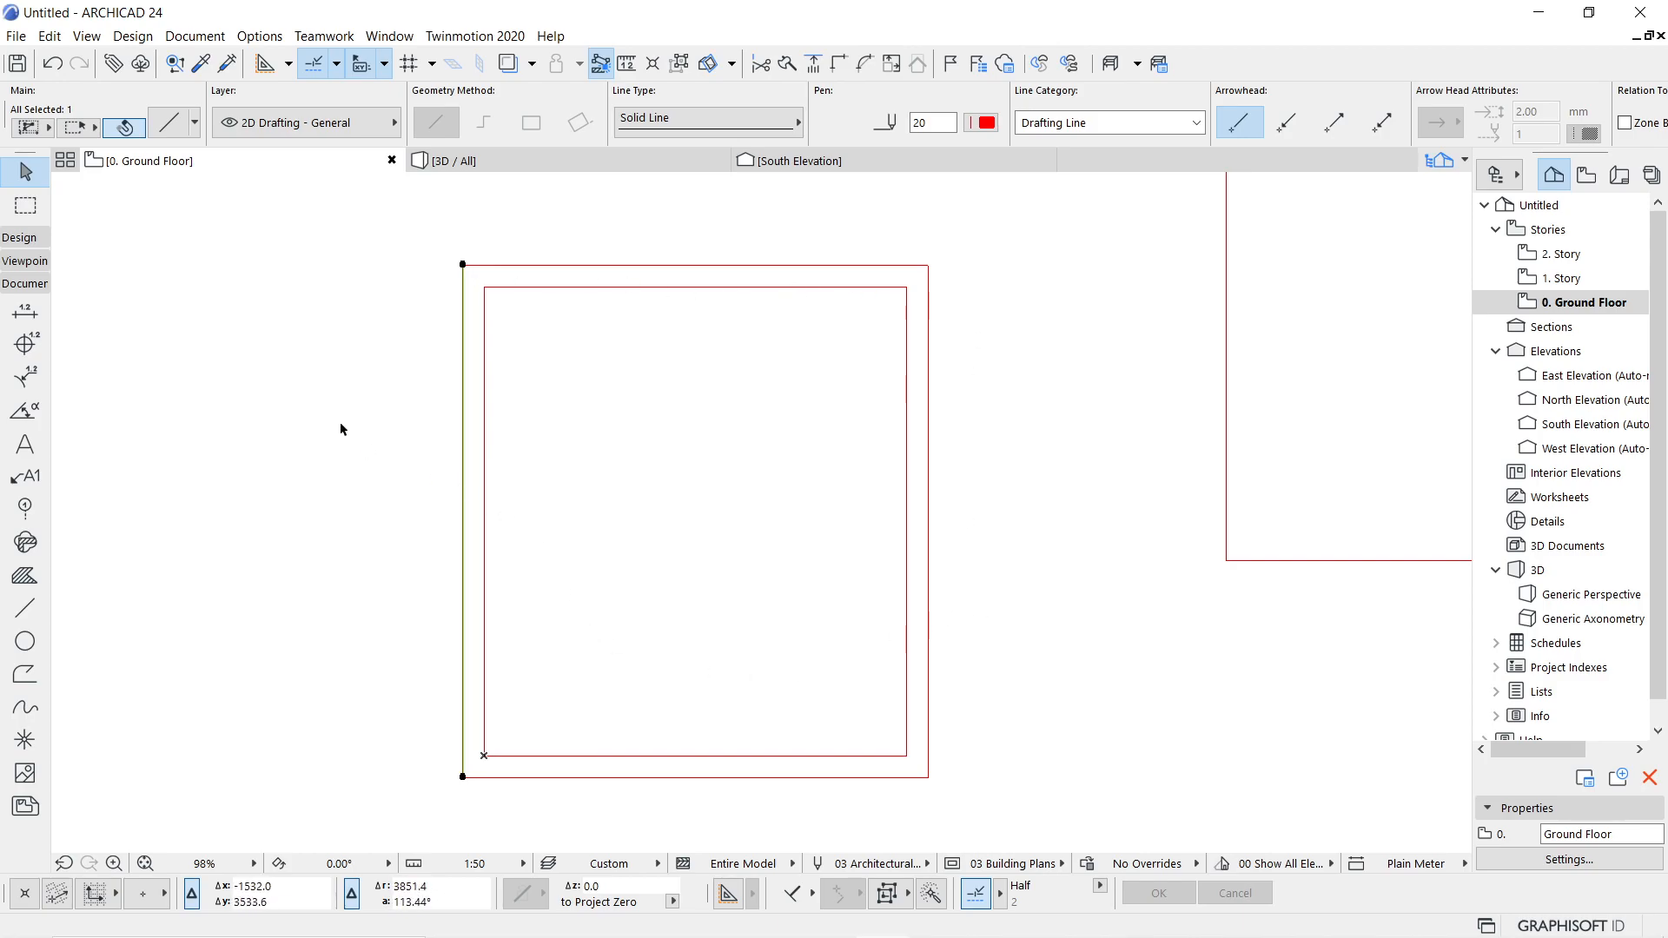
click(341, 428)
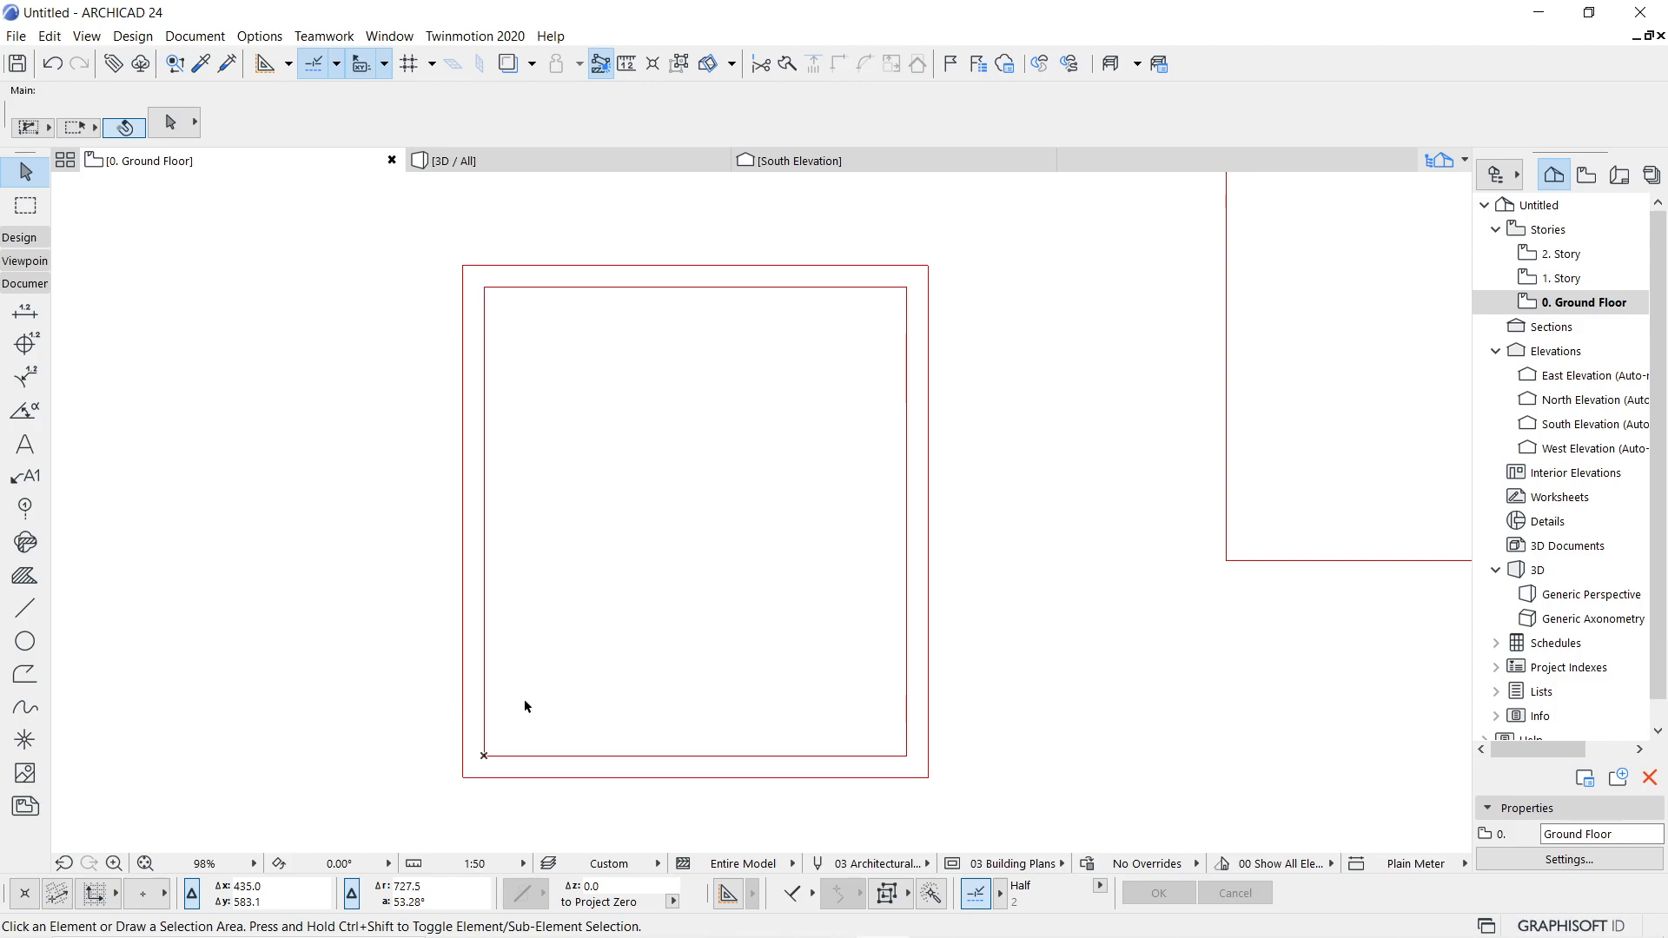
- Copy the inner rectangle's left-hand line 2250 mm across to the inner bottom line's midpoint, using half snap points set between nodes
click(484, 734)
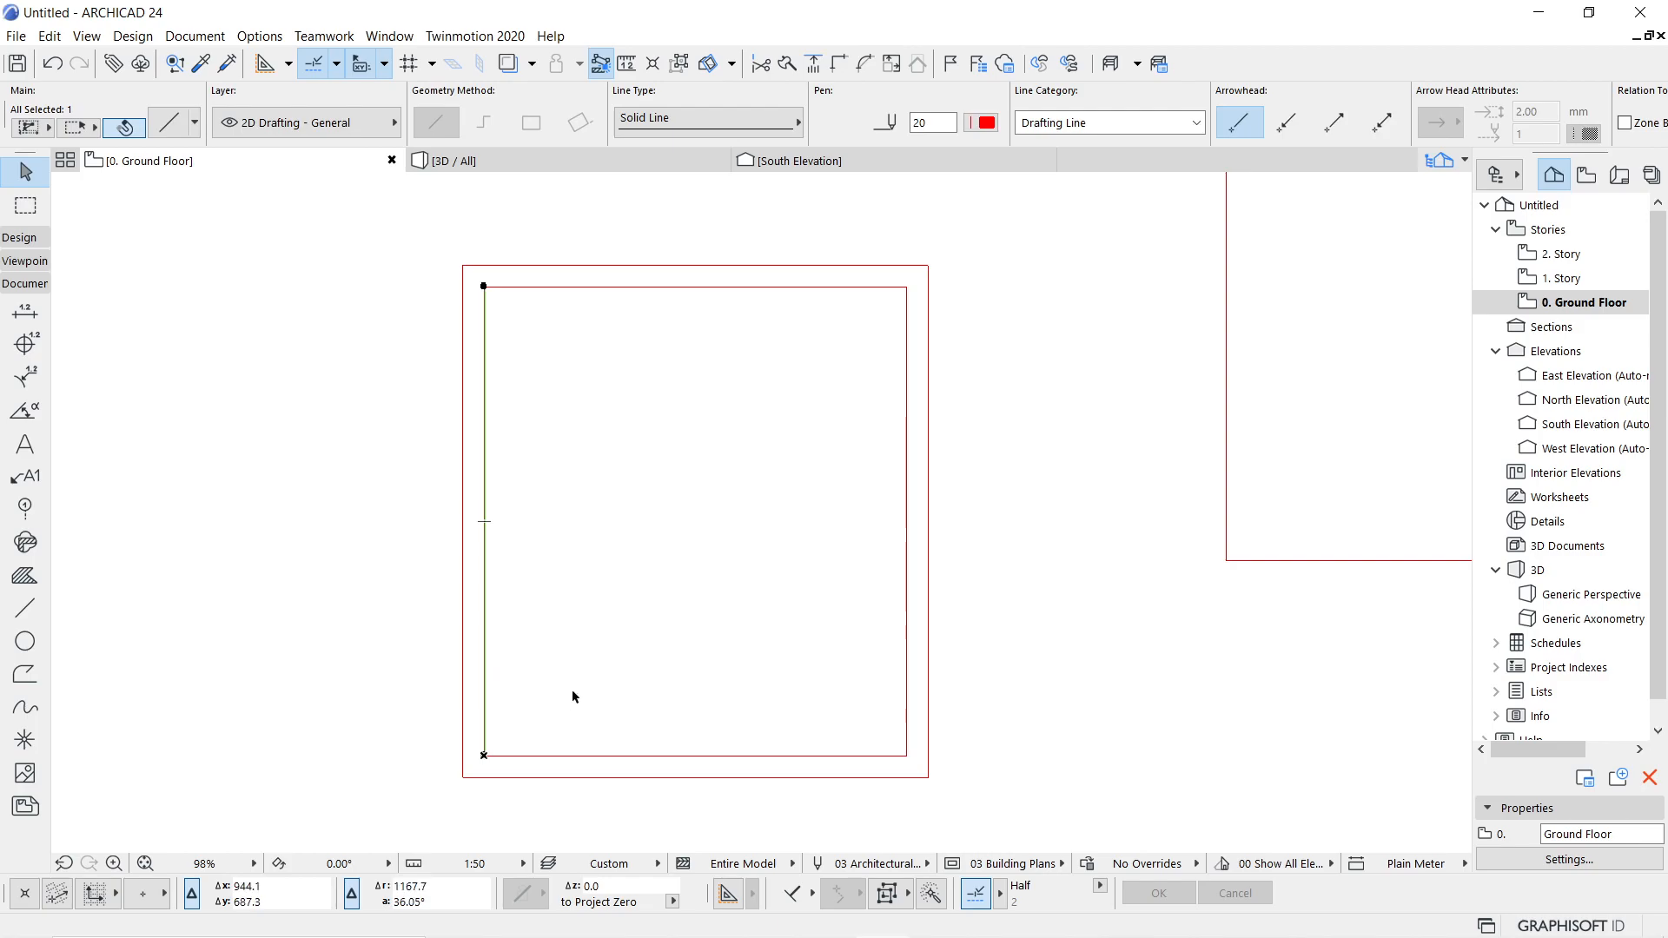
key(ctrl+d)
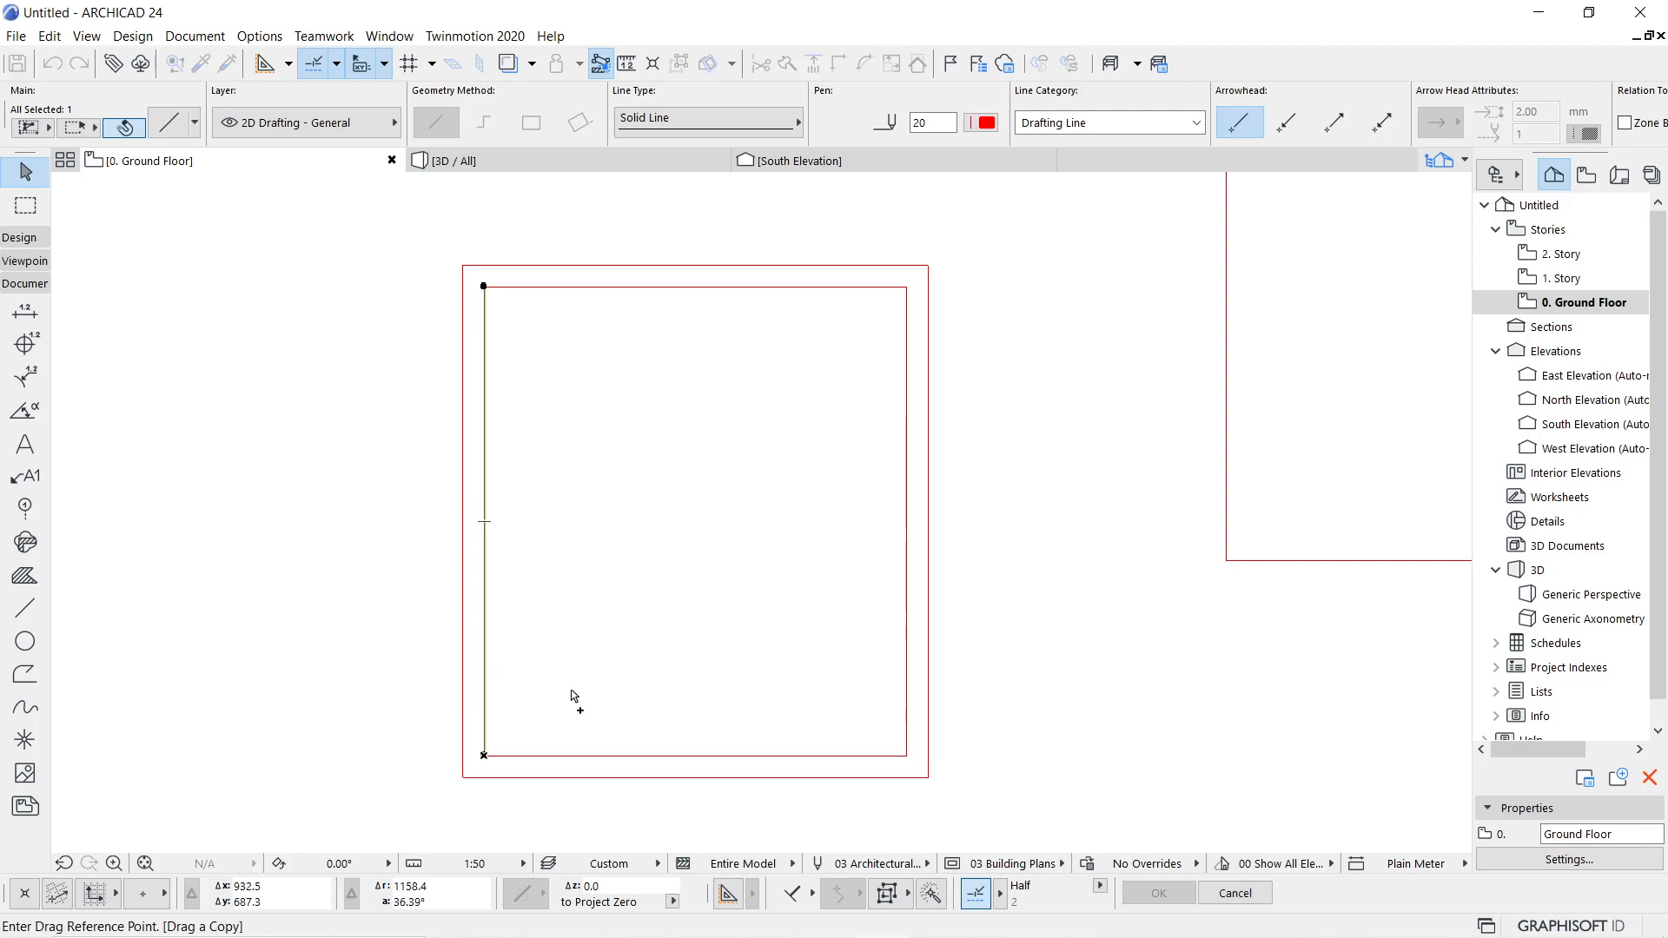
click(484, 755)
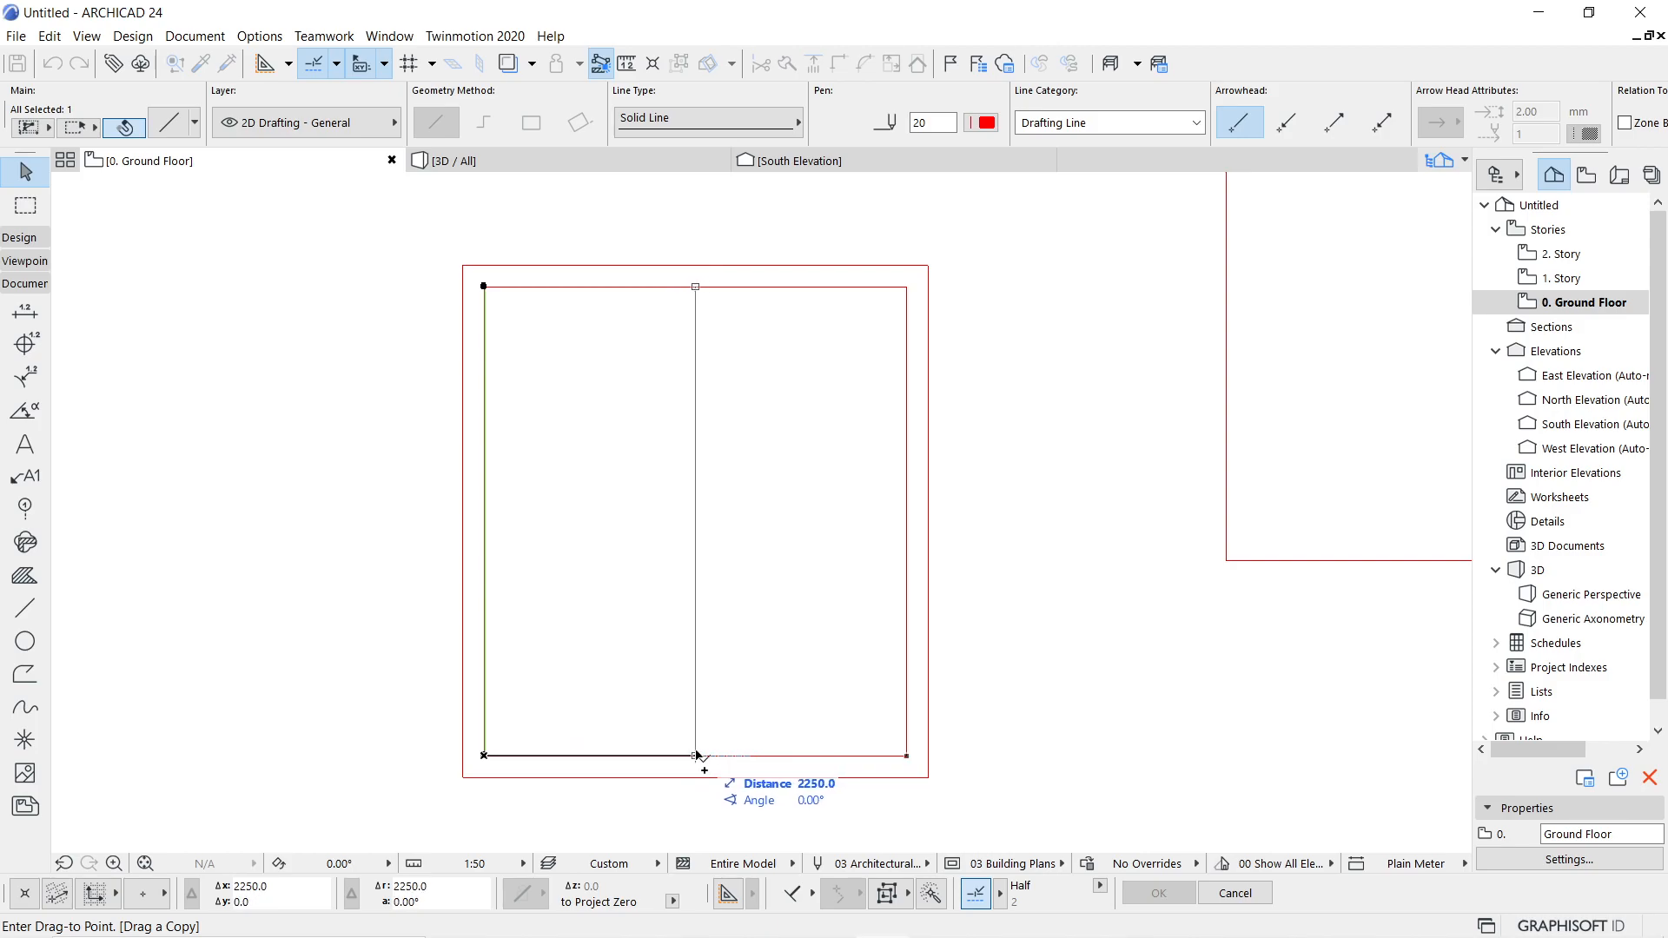
click(335, 65)
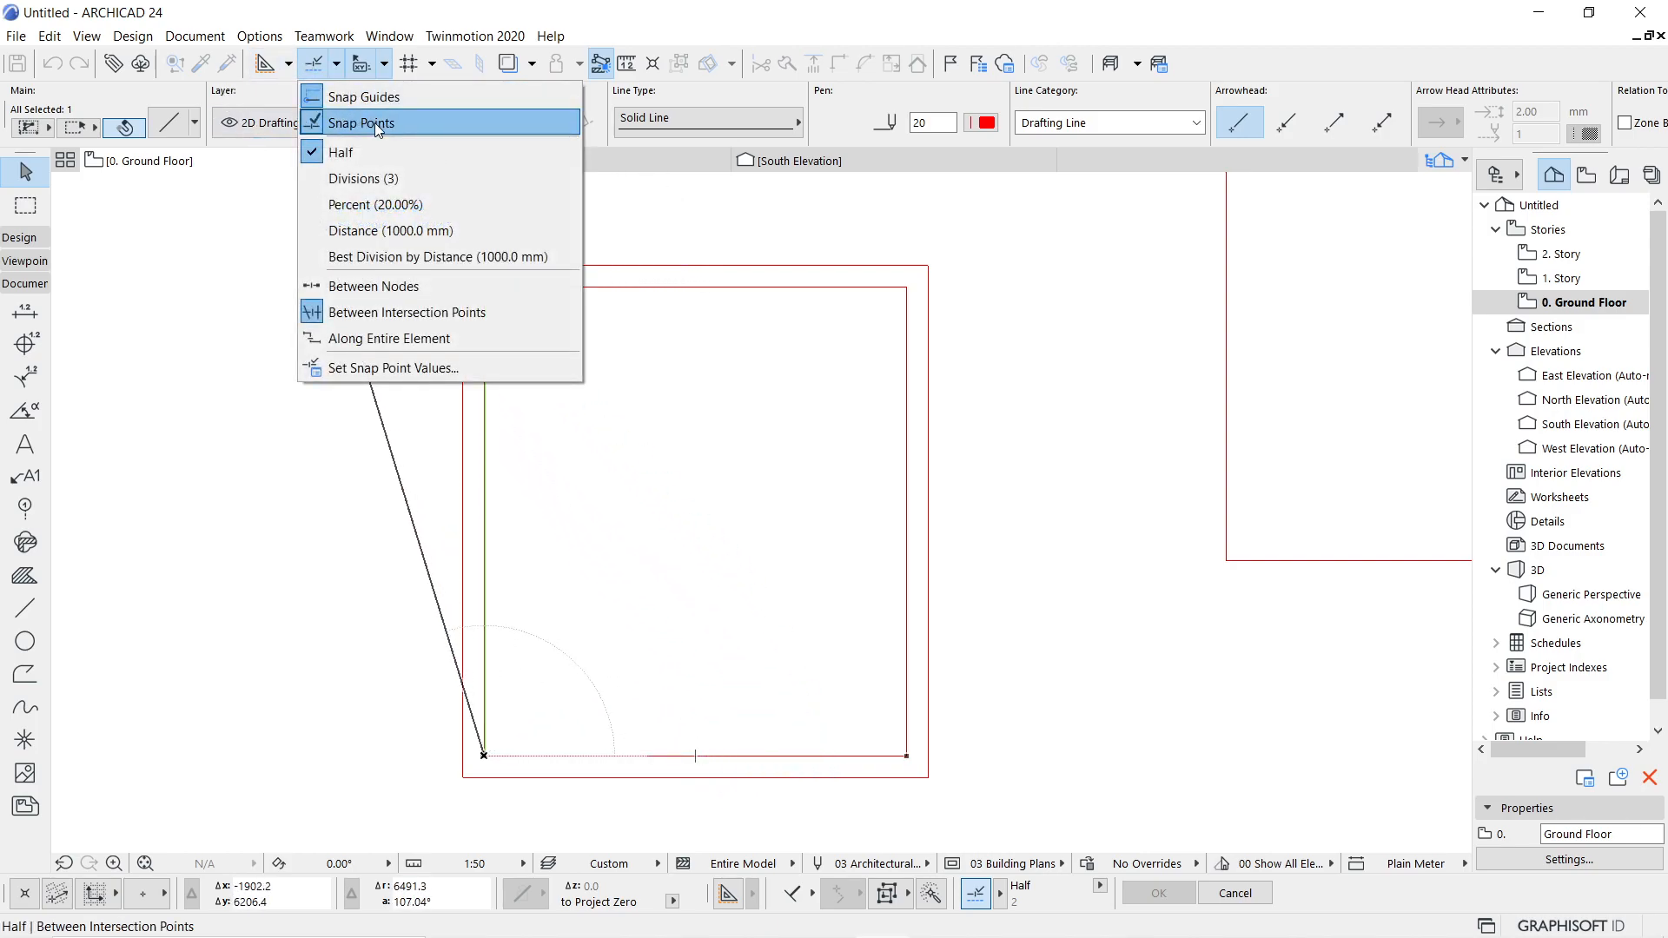
click(403, 290)
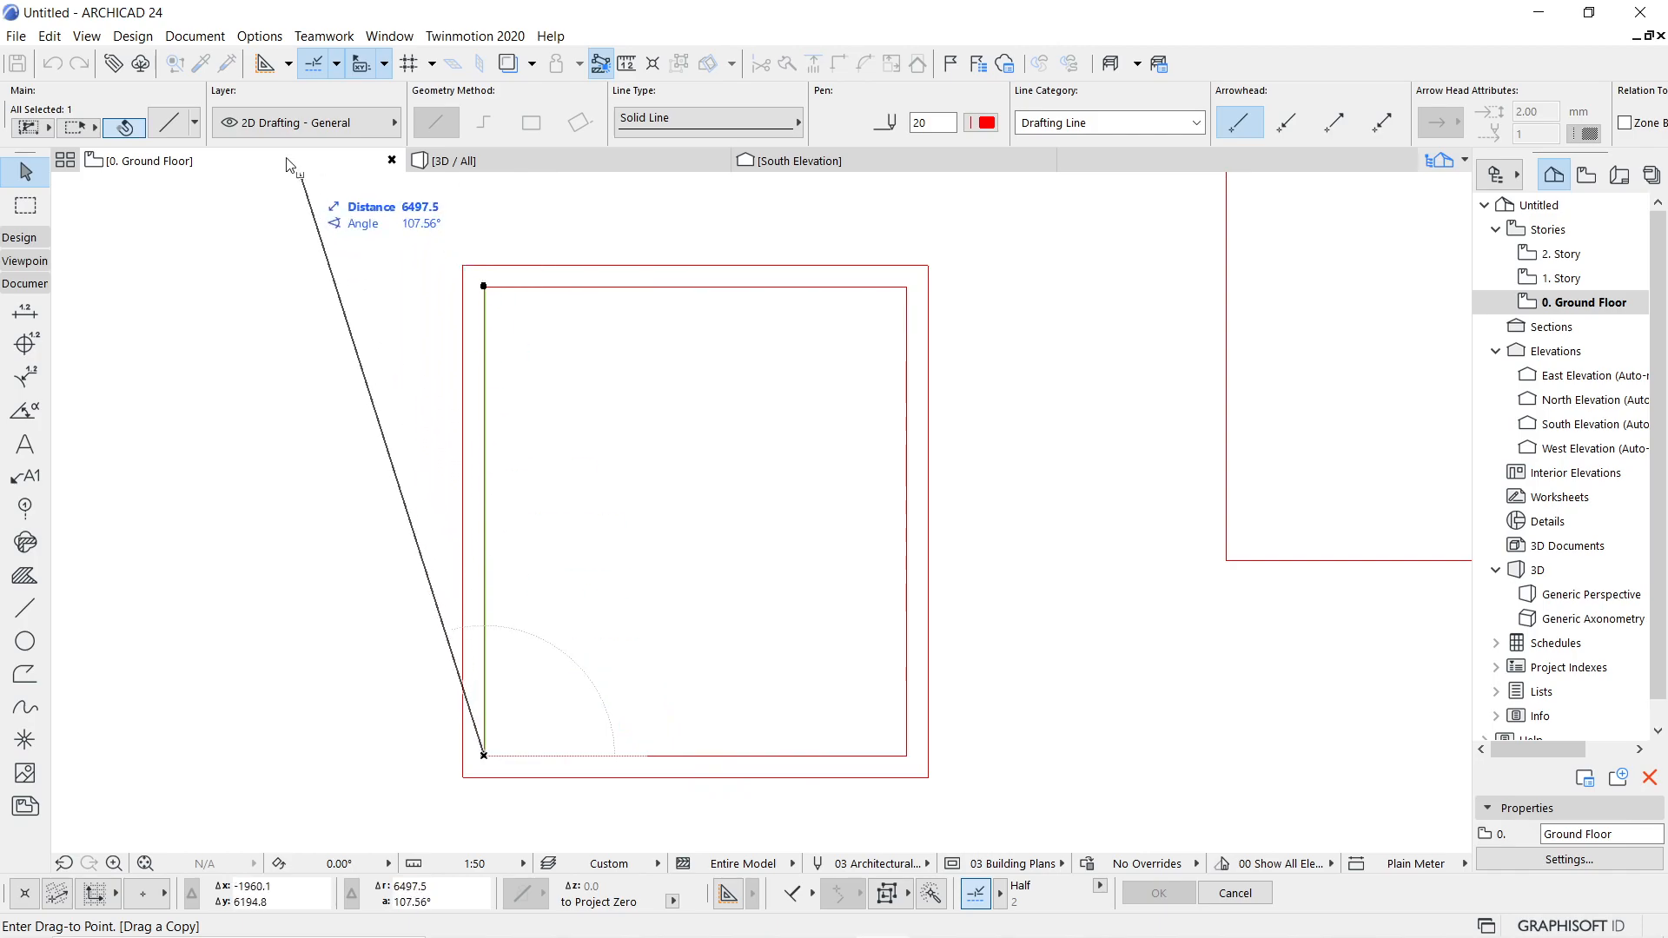
click(335, 64)
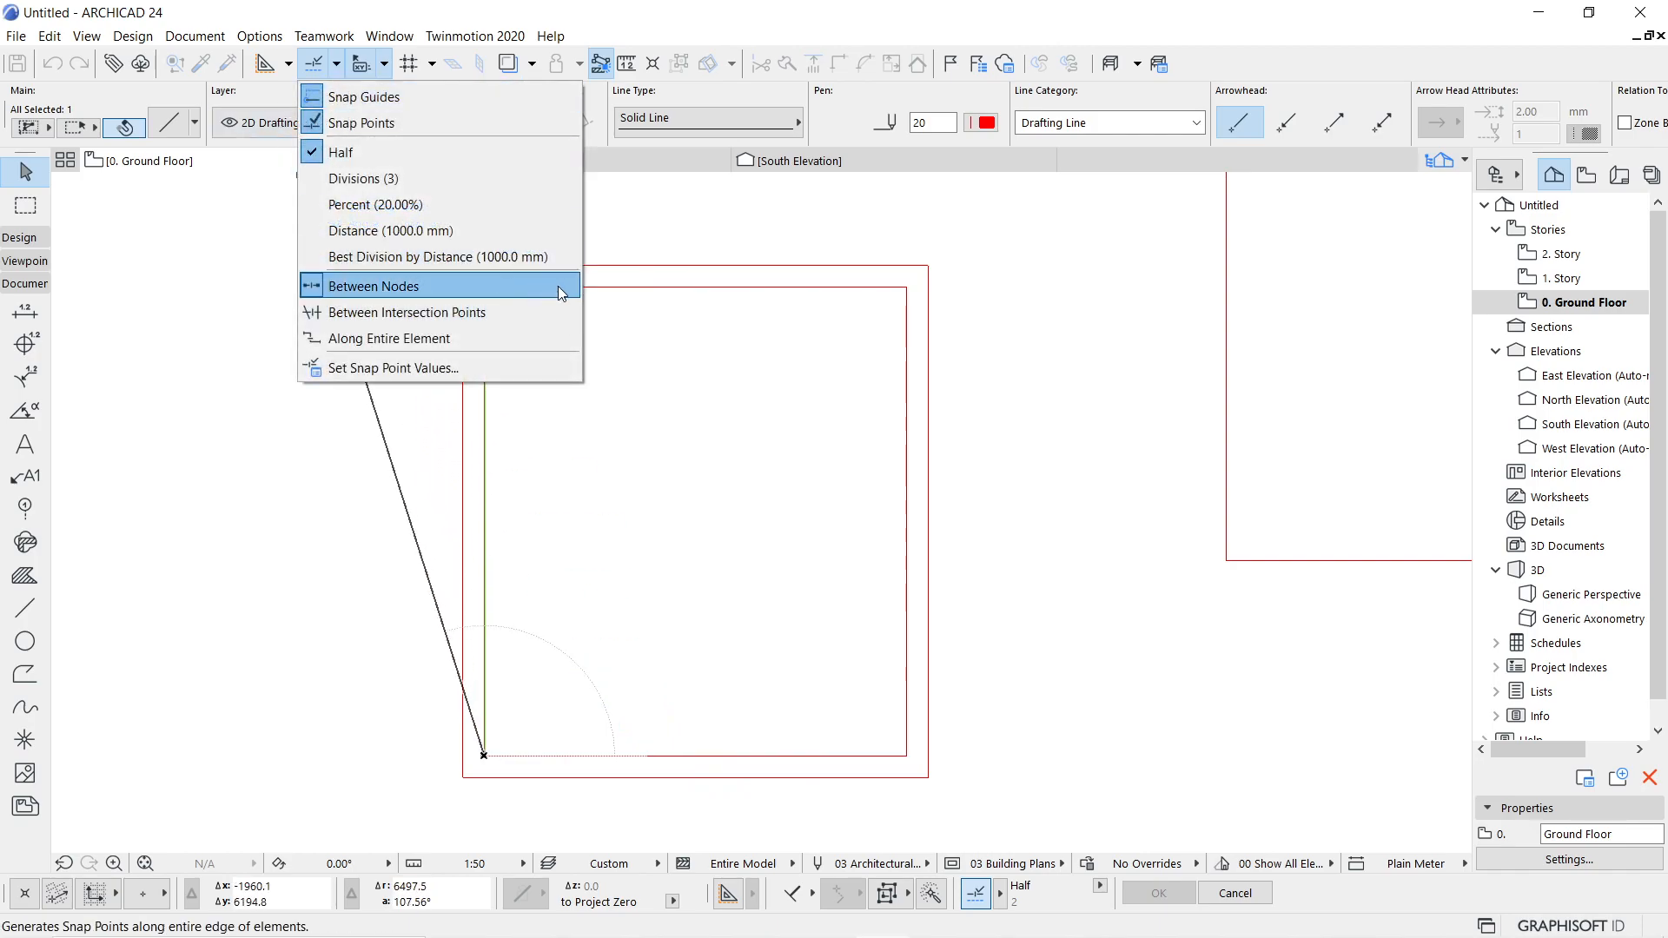
click(426, 286)
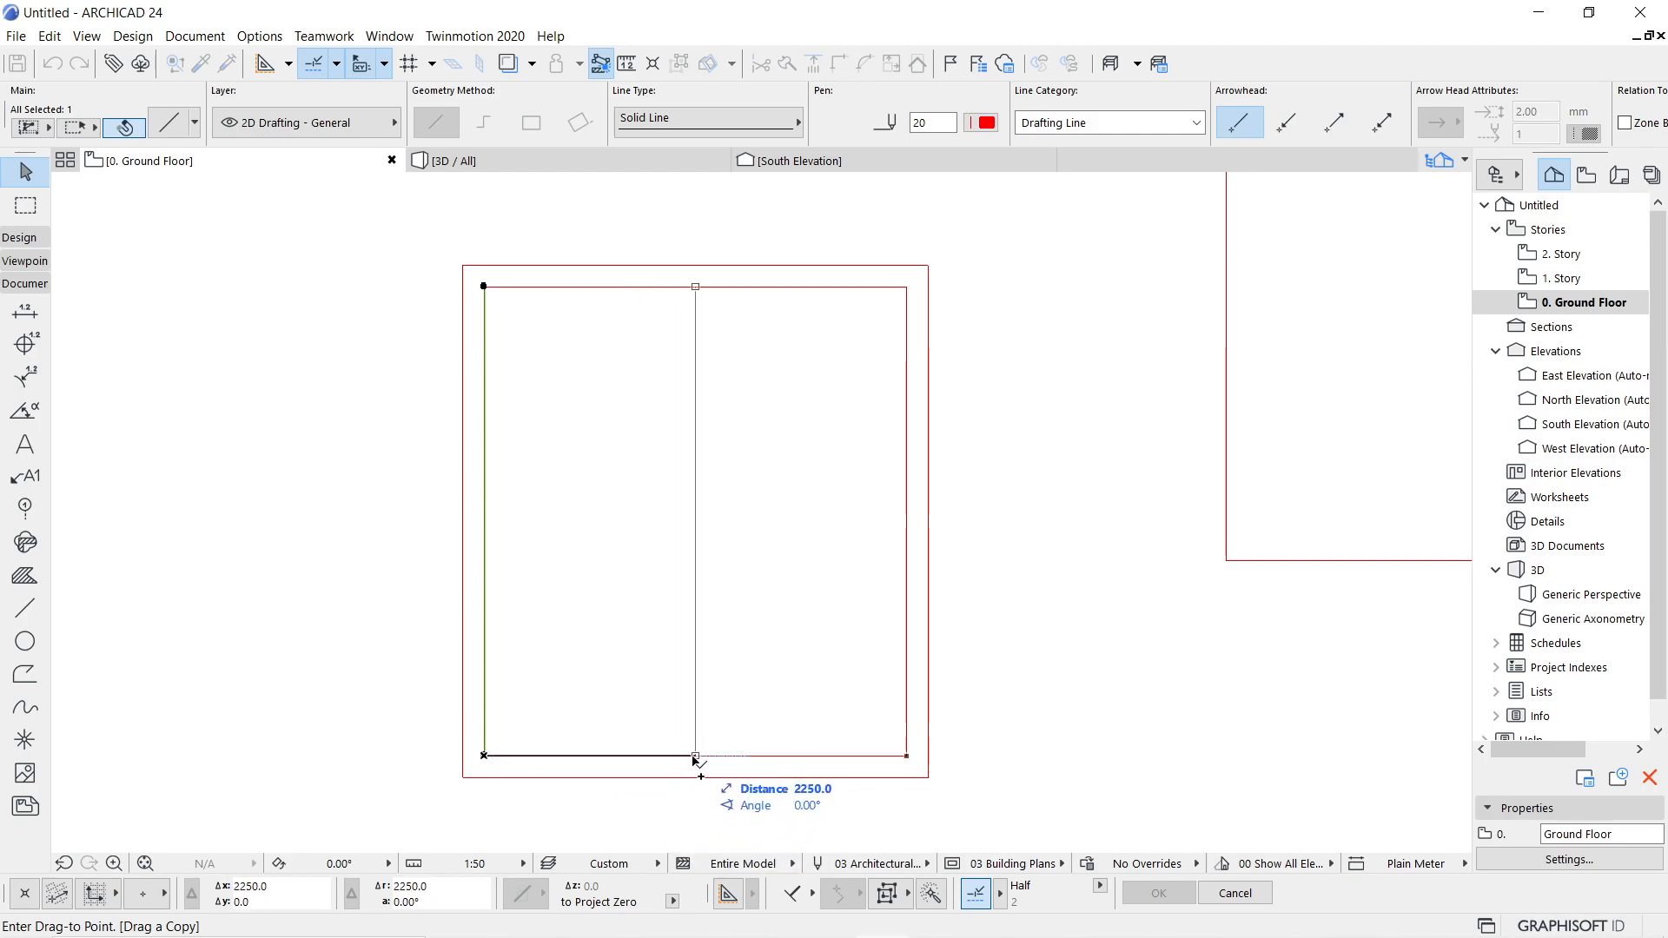
click(695, 755)
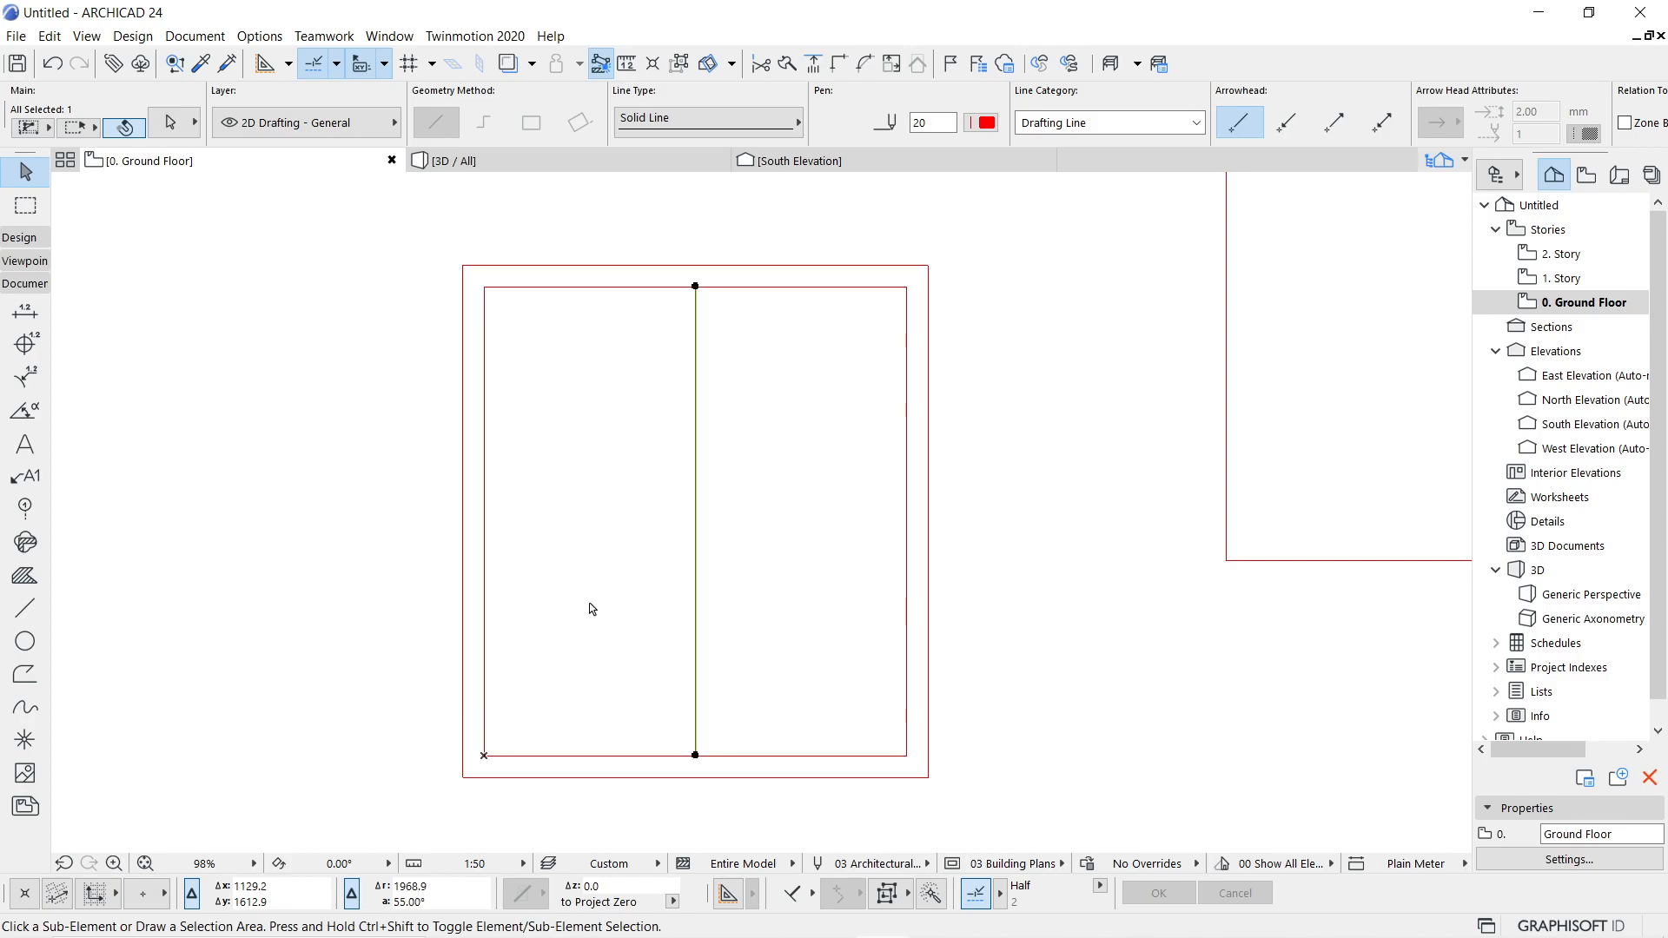
- Copy the interior centre line 900 mm to the right from its lower endpoint, using Drag in multiple-copies mode
key(ctrl+shift+d)
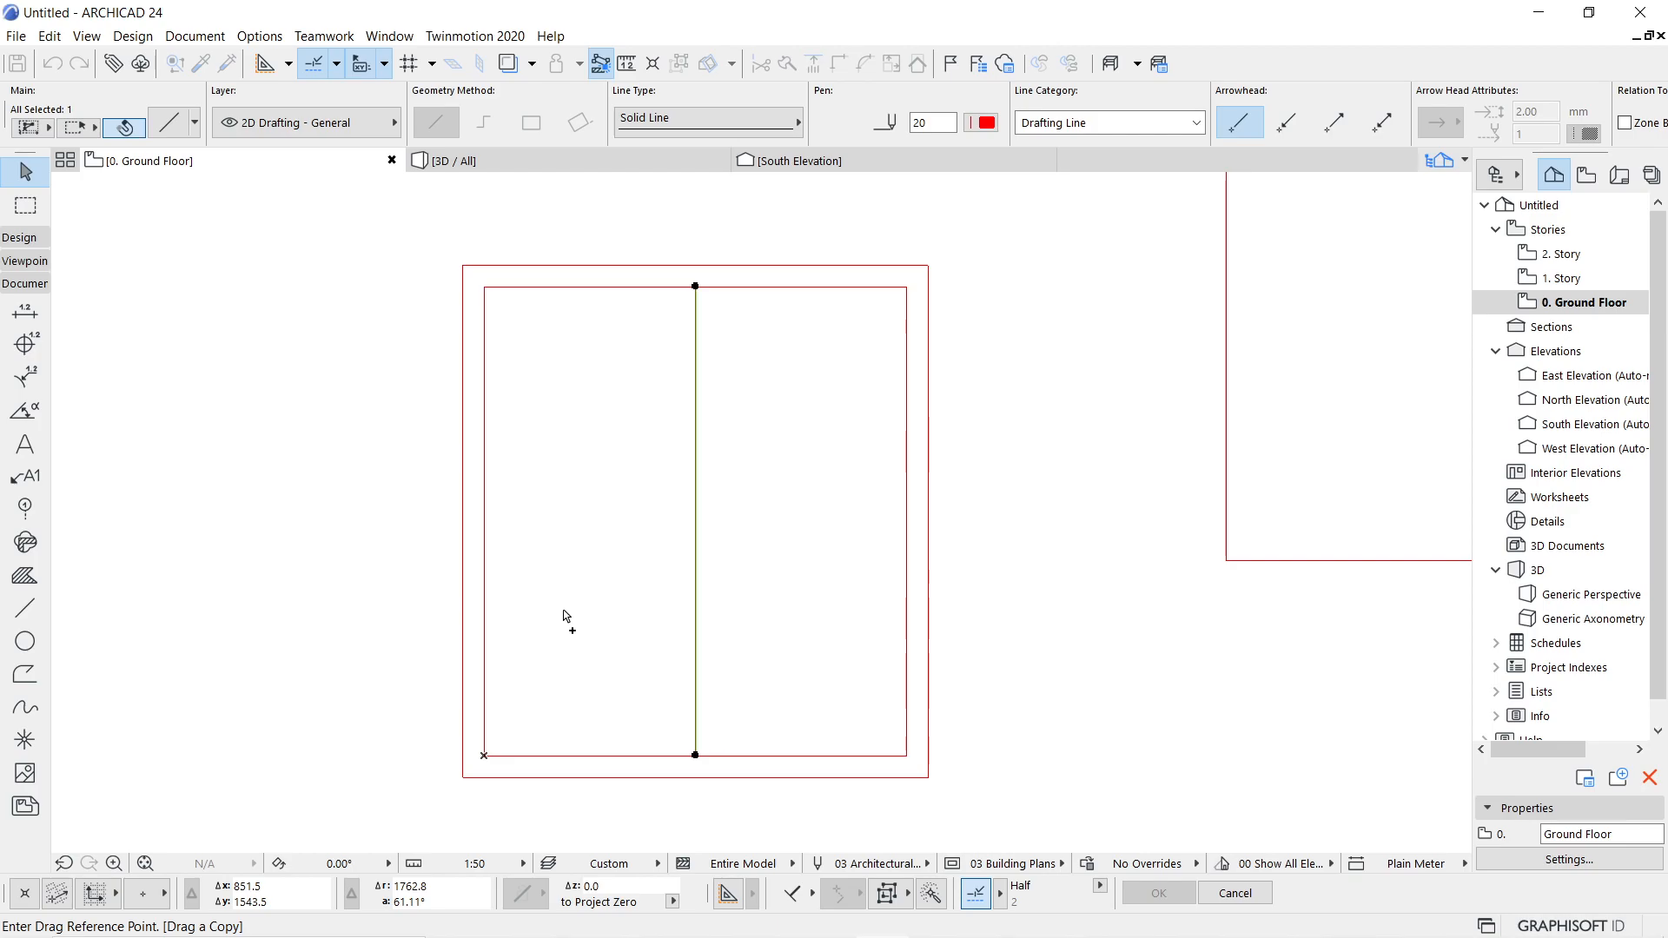
key(Escape)
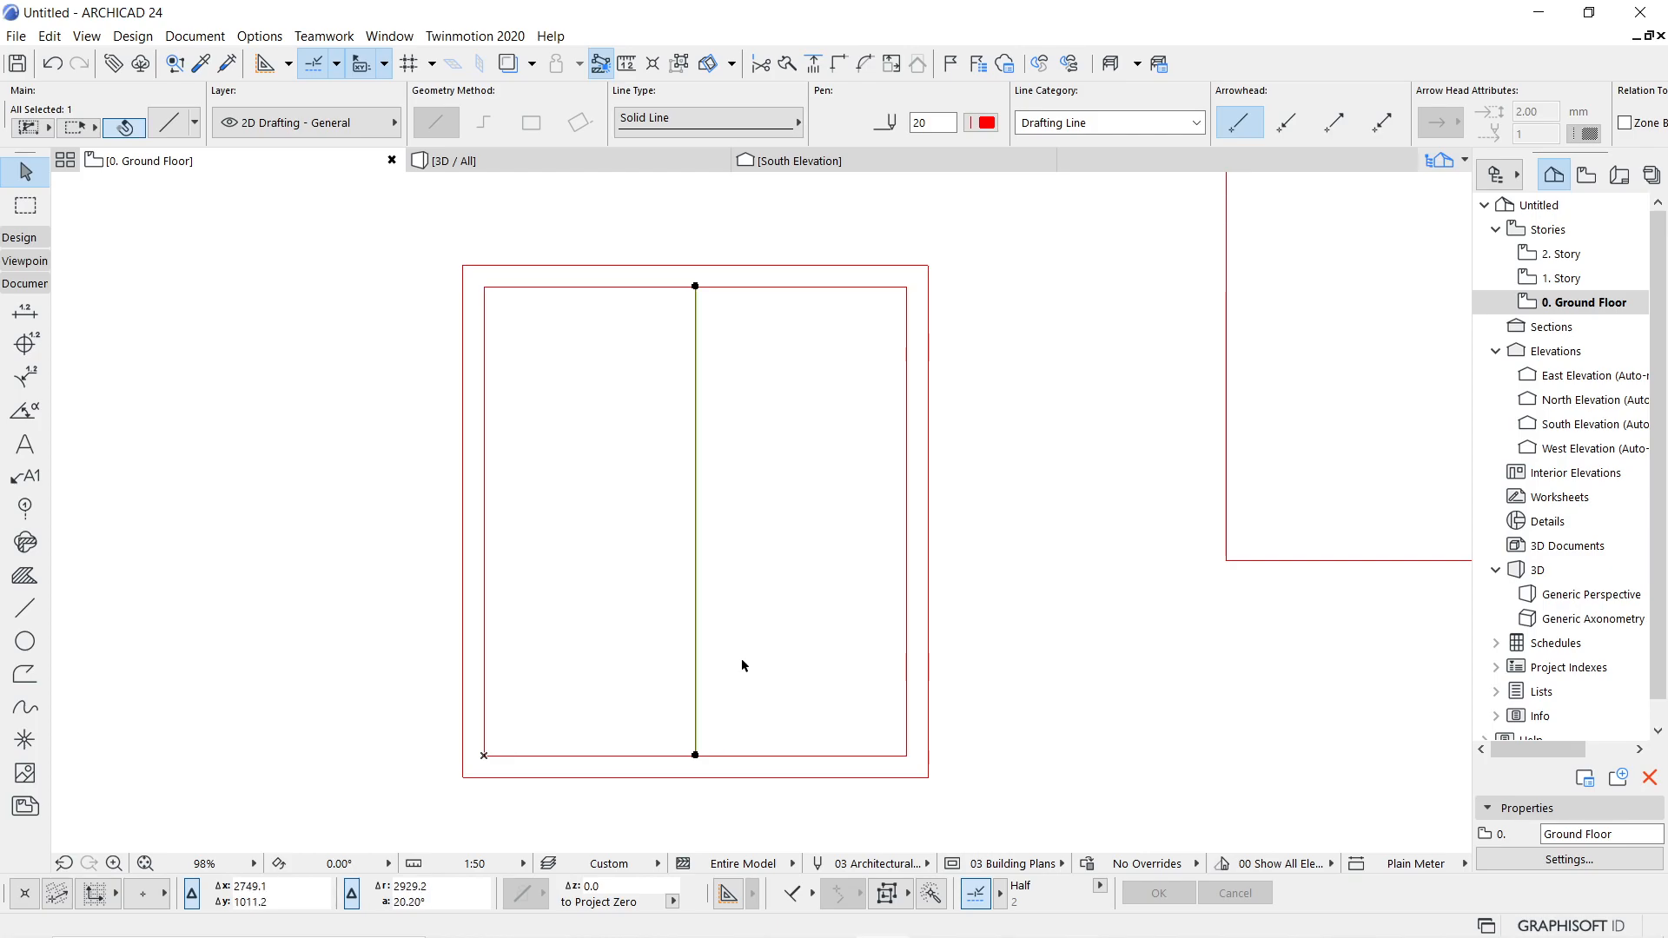
key(ctrl+d)
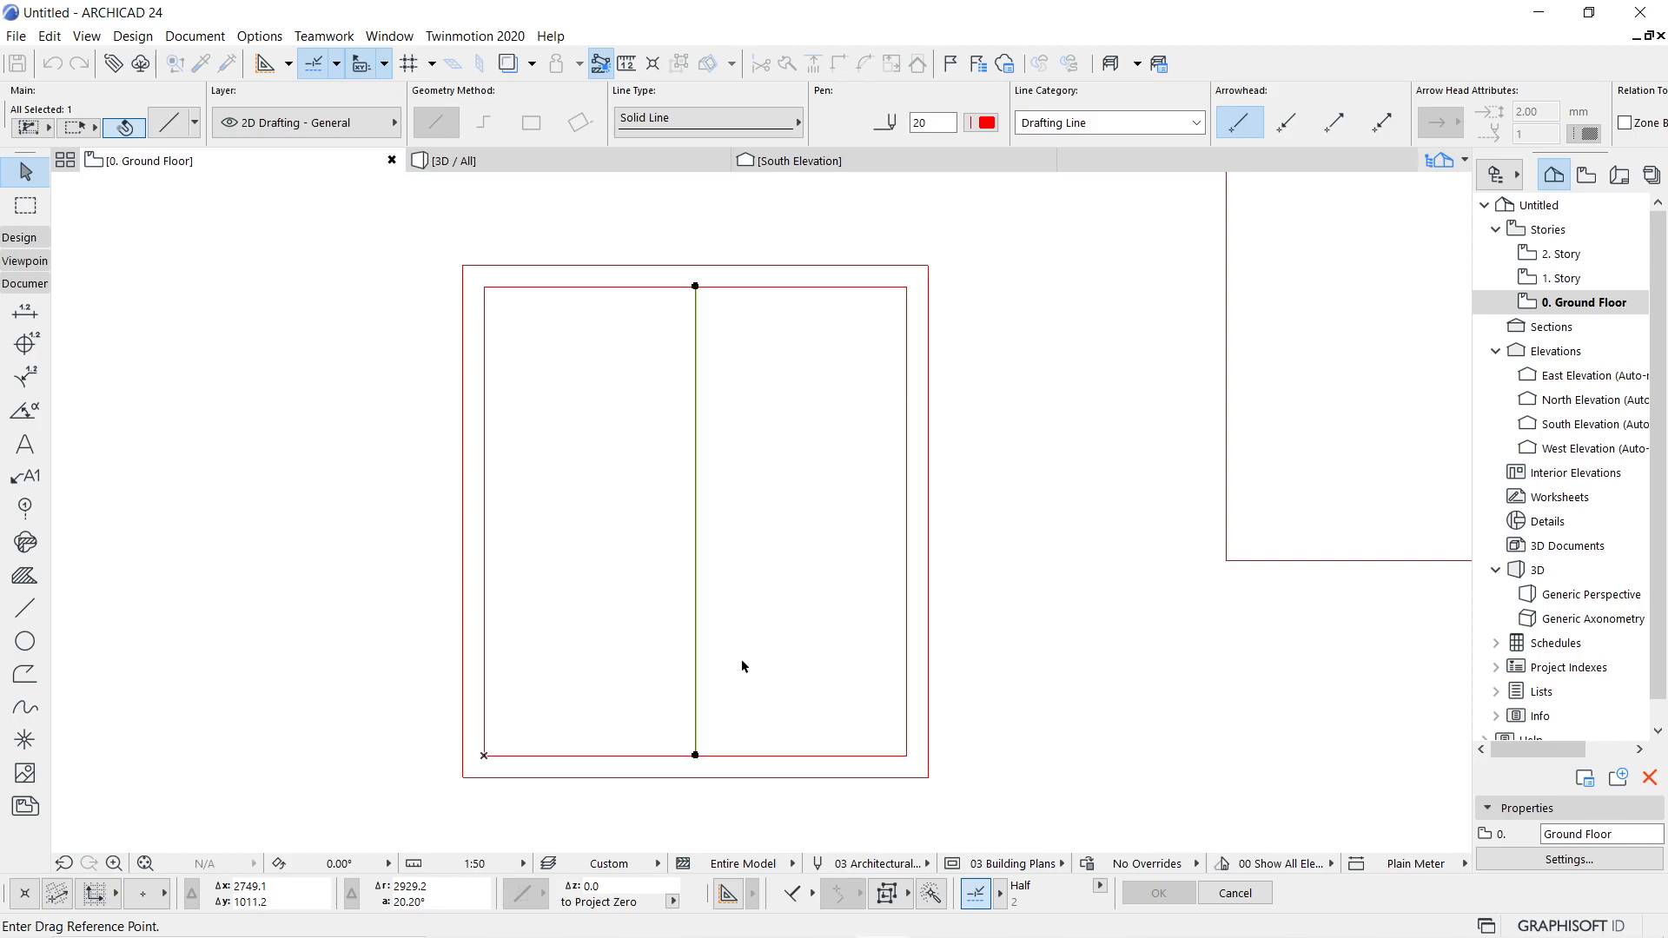
key(ctrl)
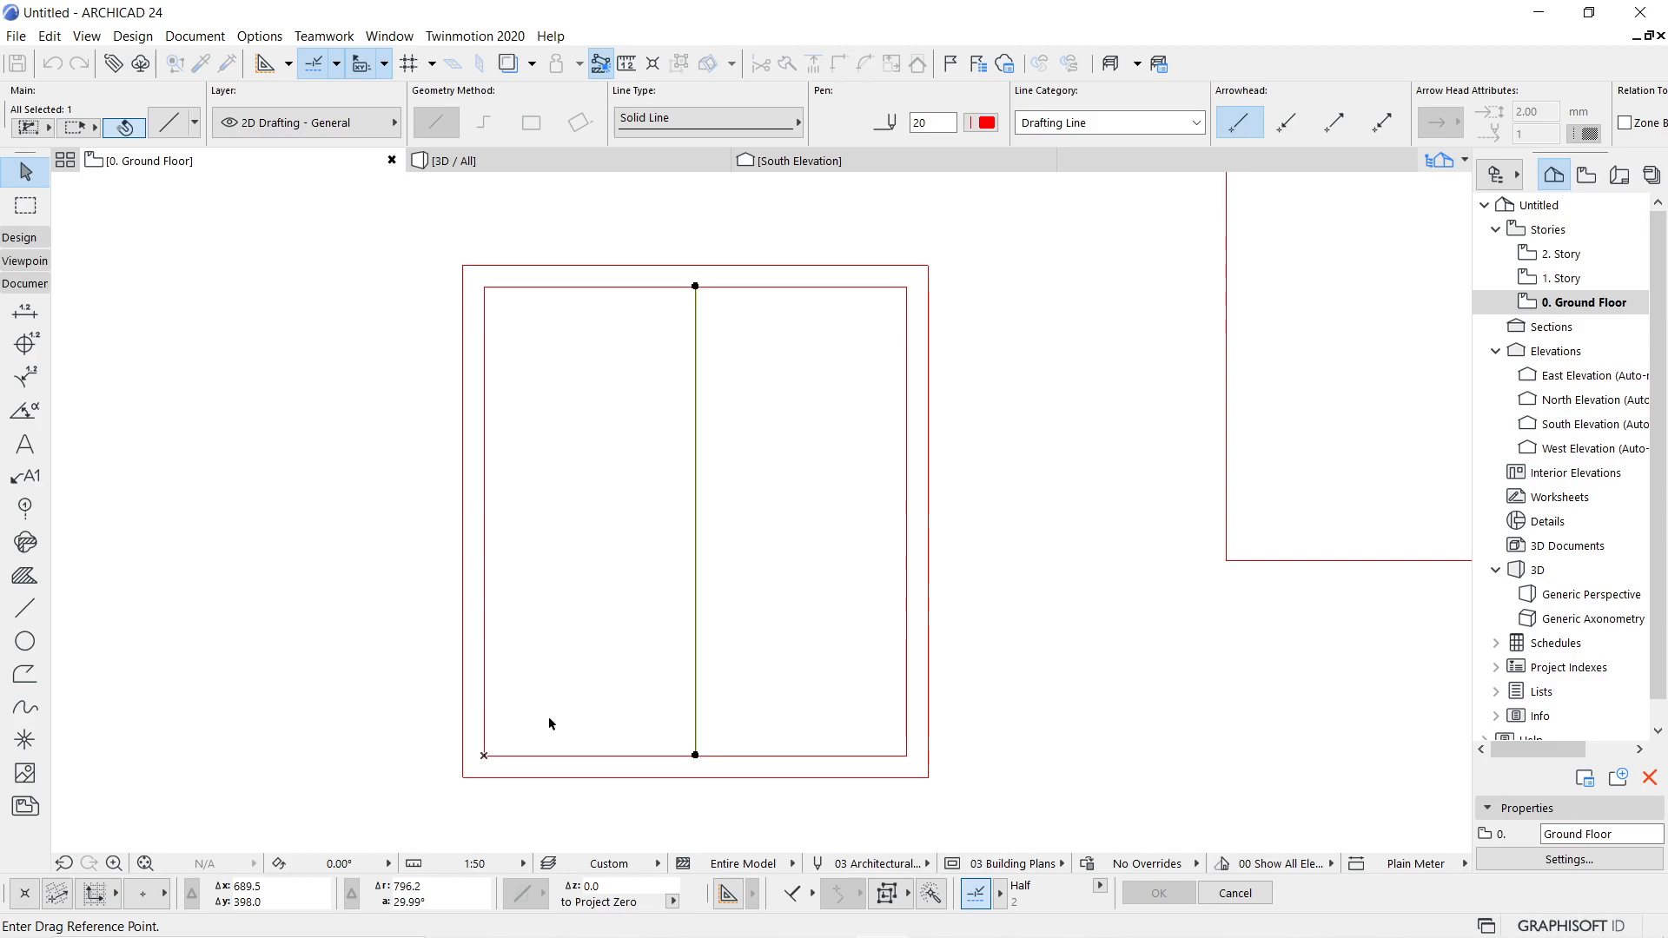
key(ctrl)
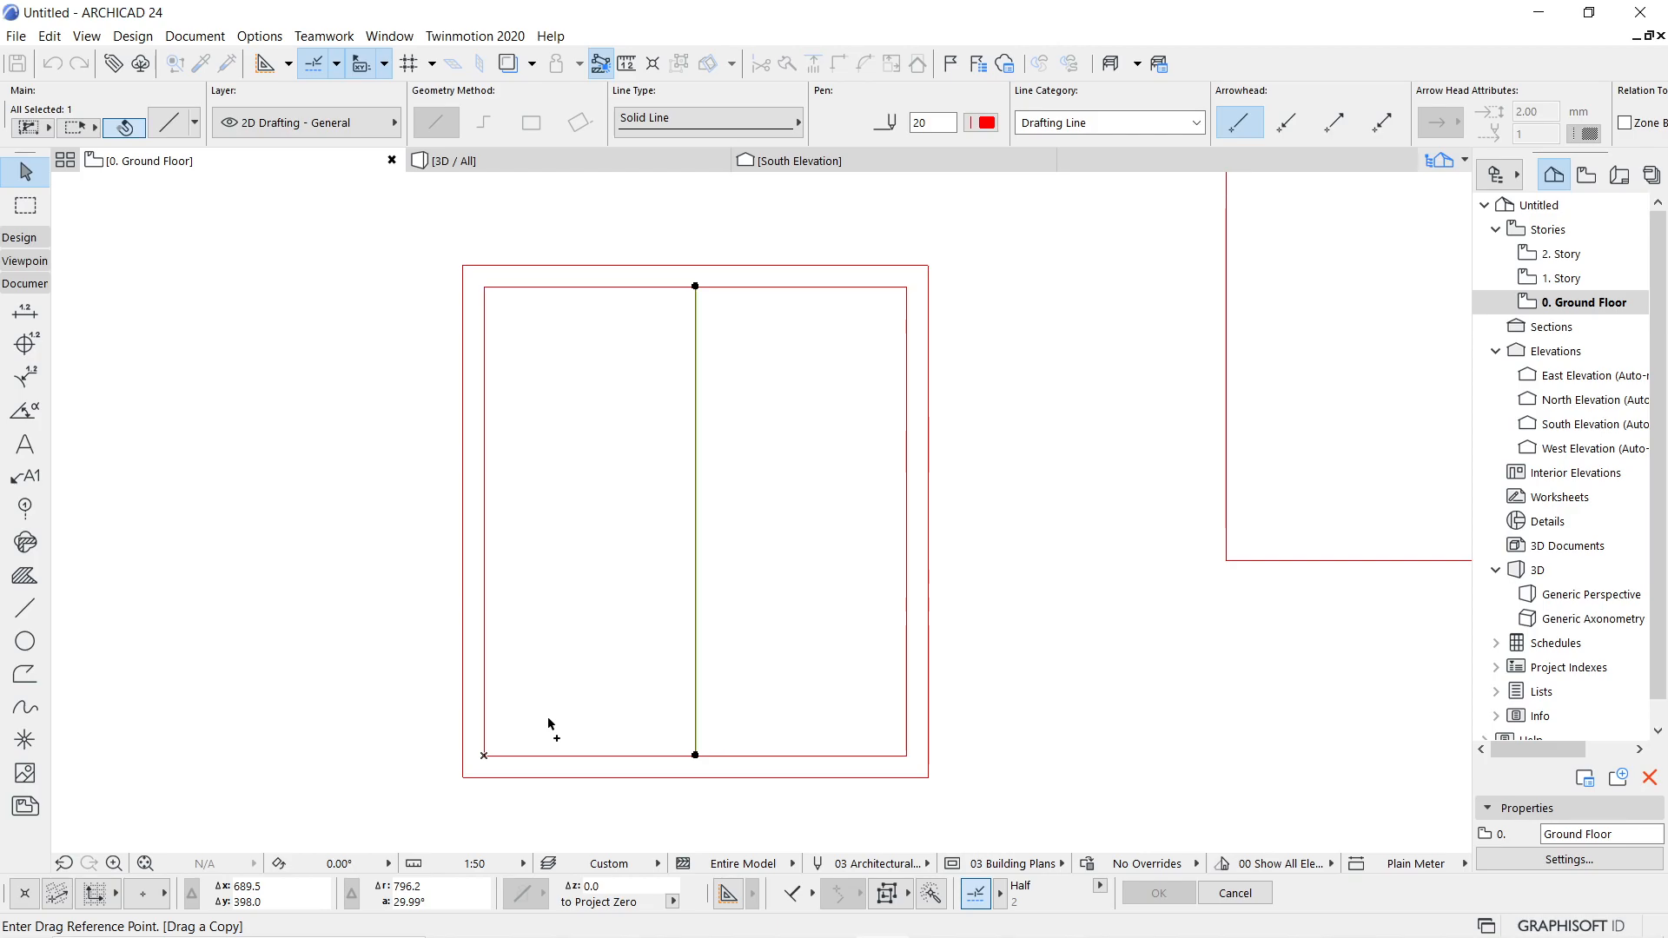
key(ctrl)
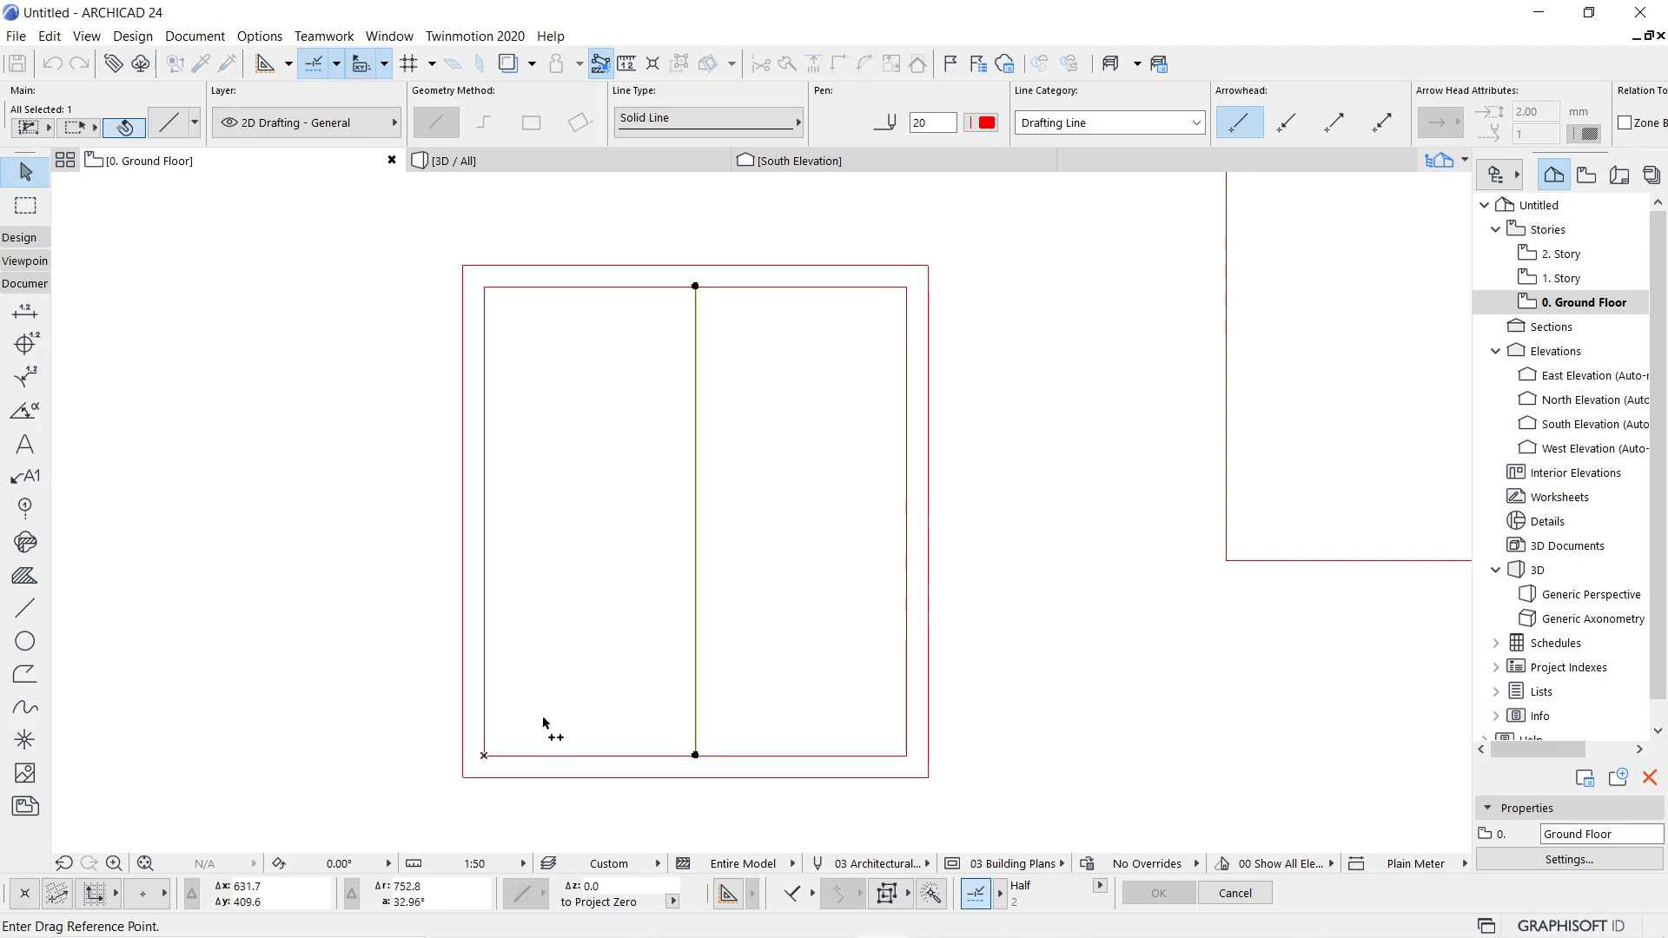
click(50, 36)
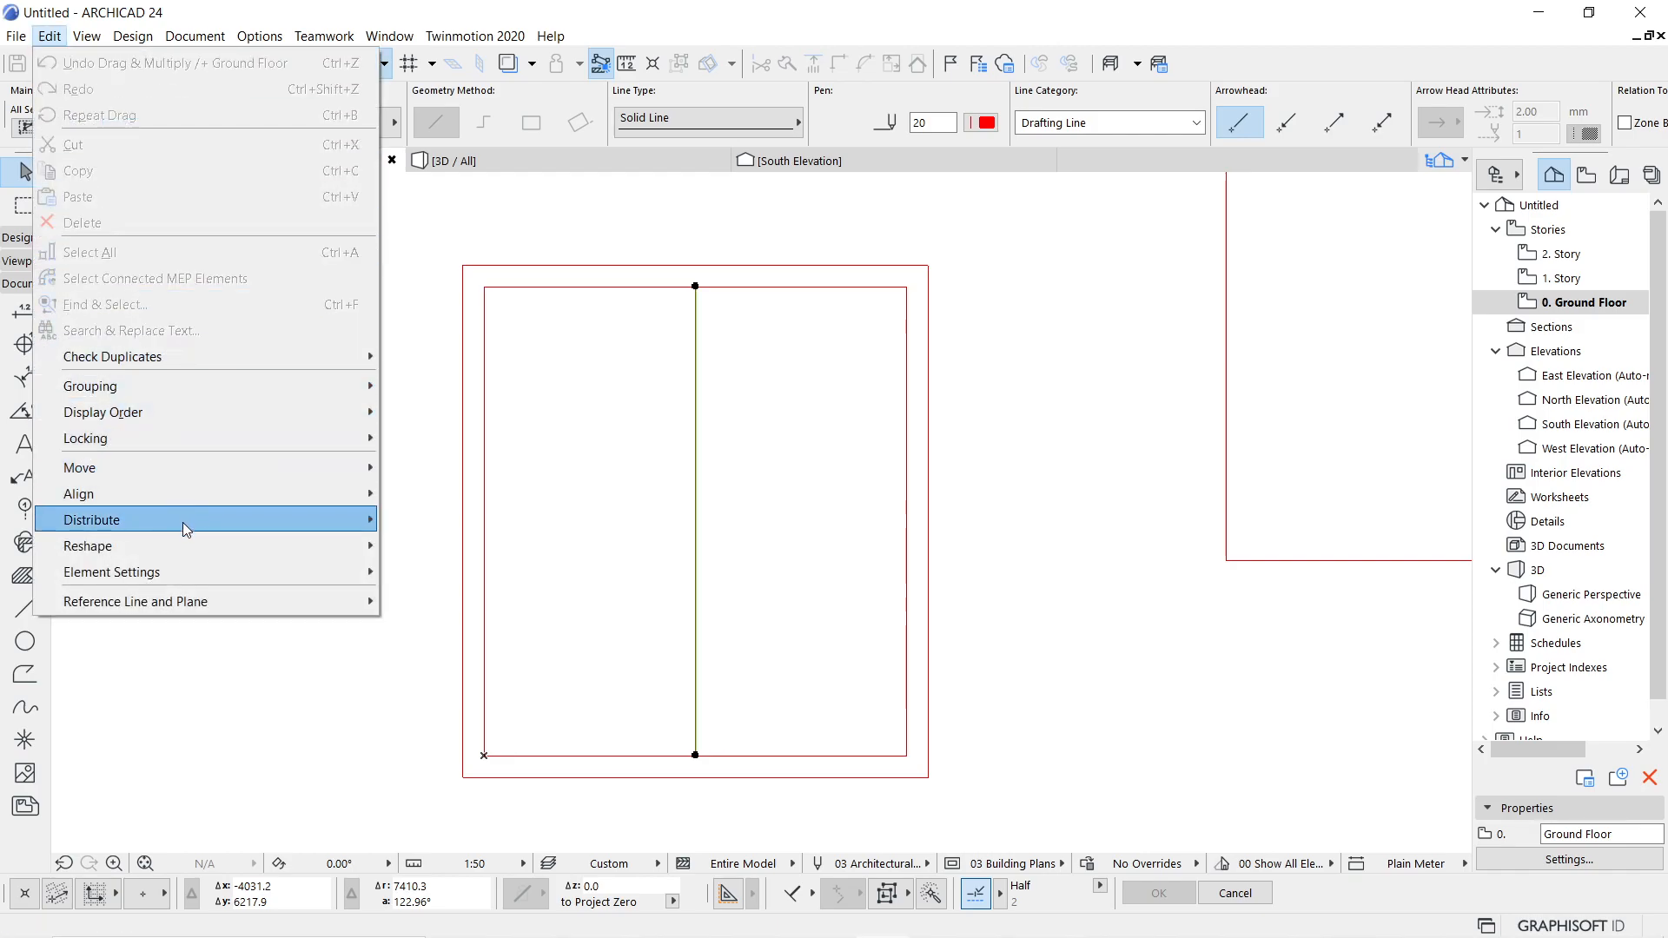
mouse_move(219, 465)
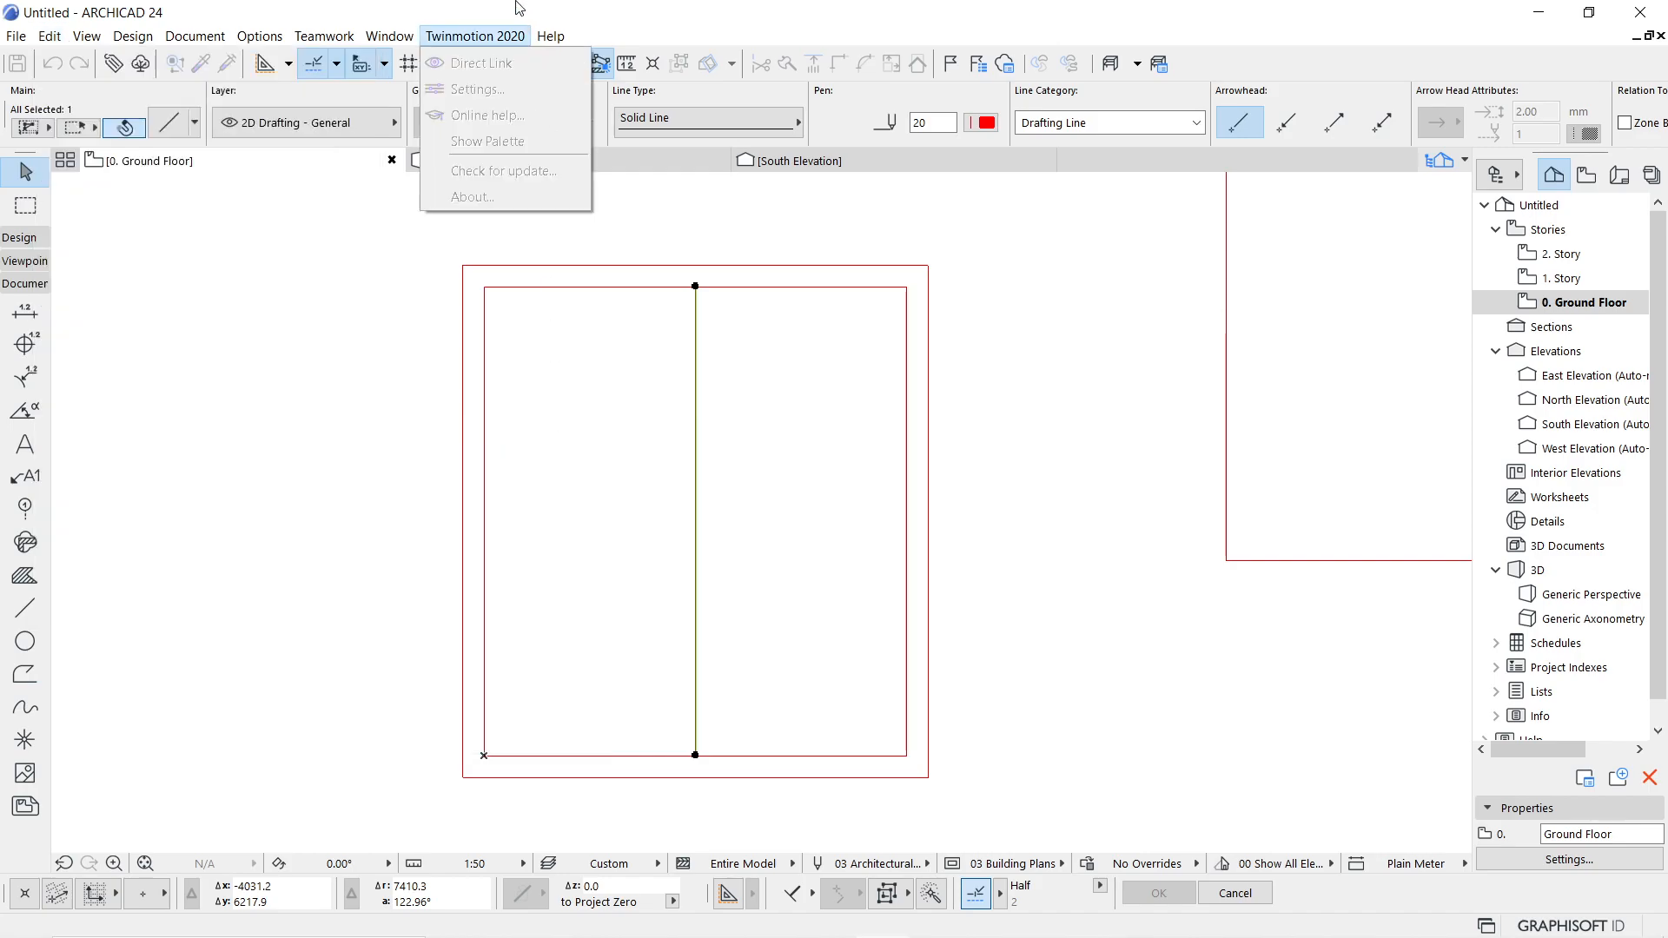
key(ctrl+d)
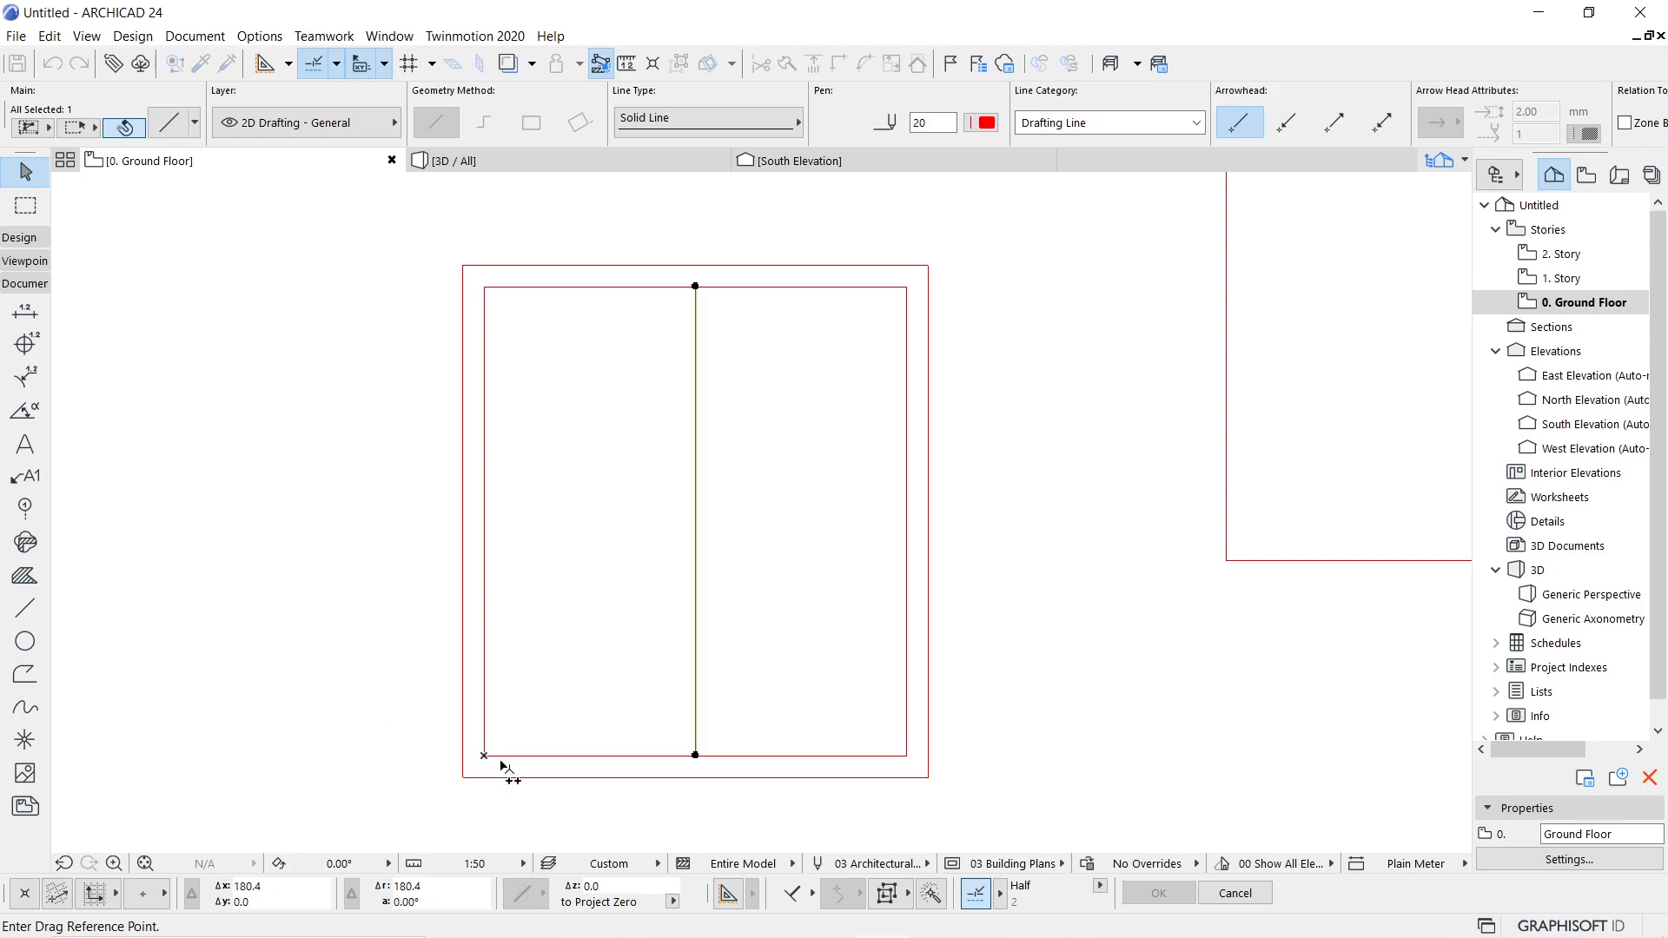
click(695, 756)
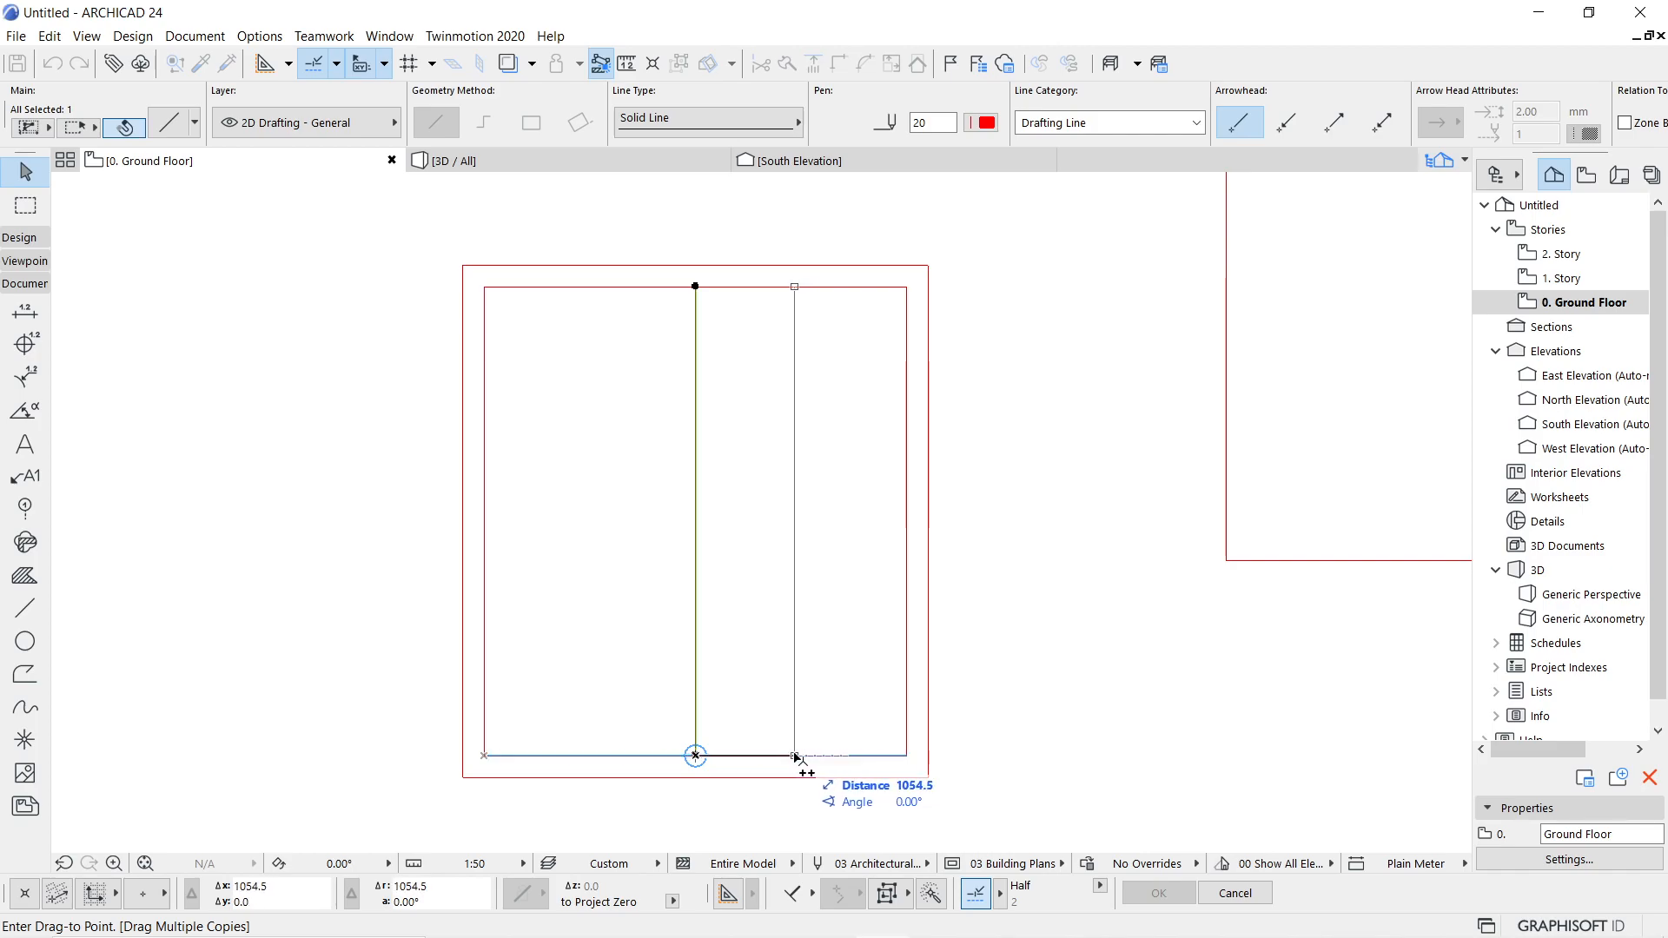
text(900)
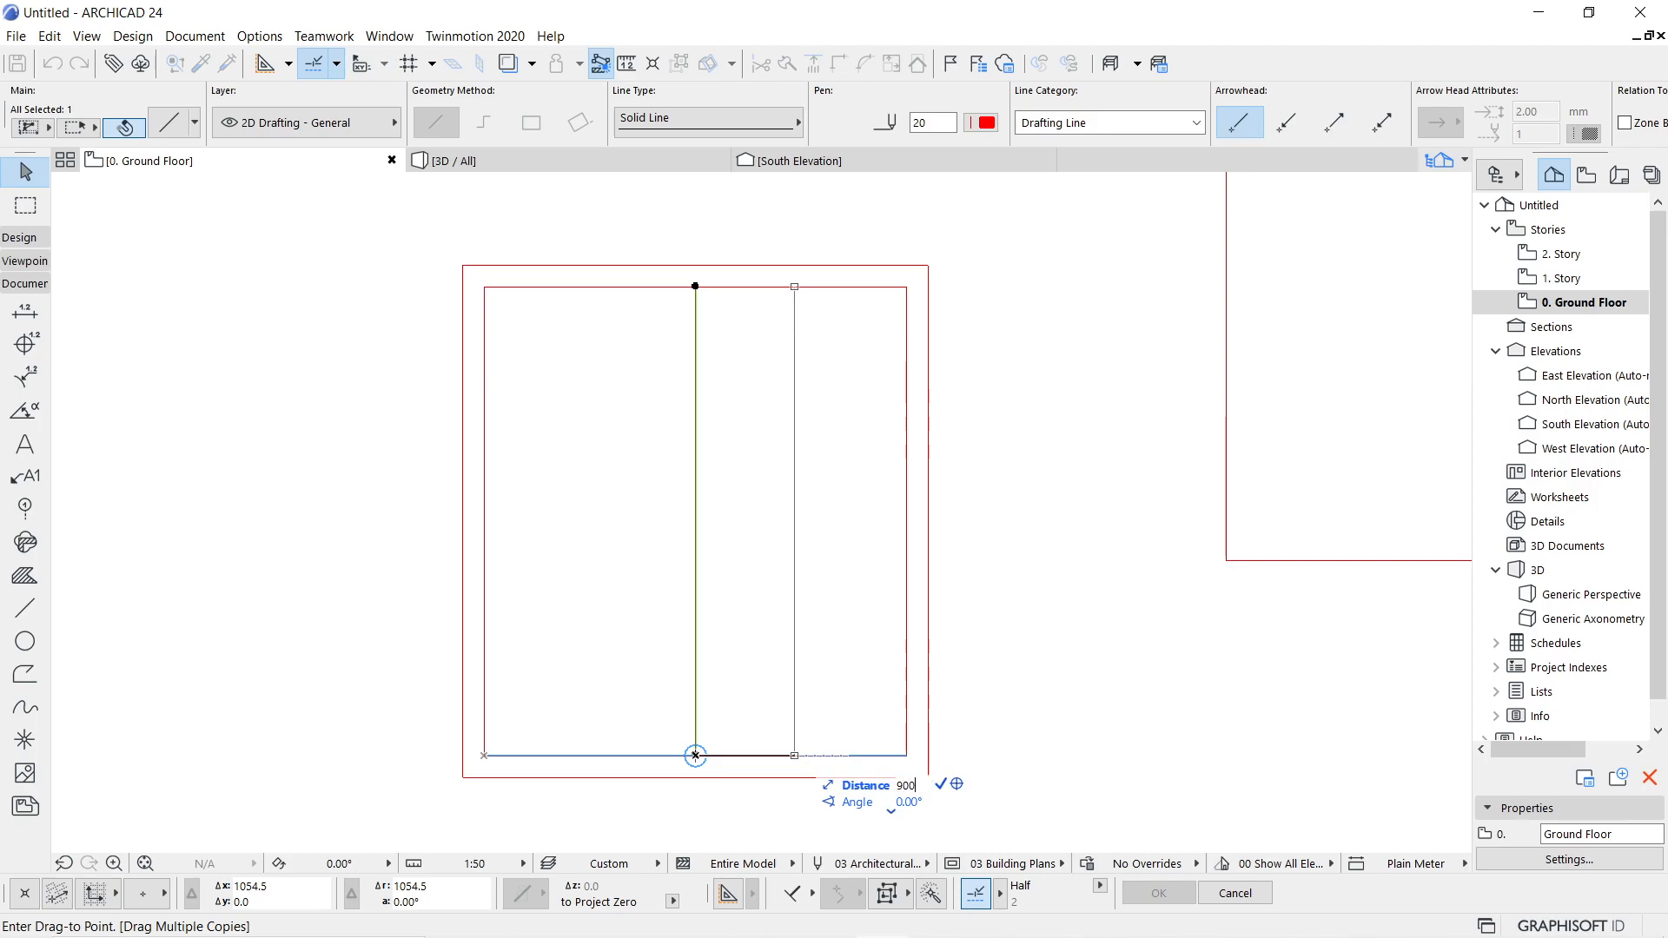
key(Return)
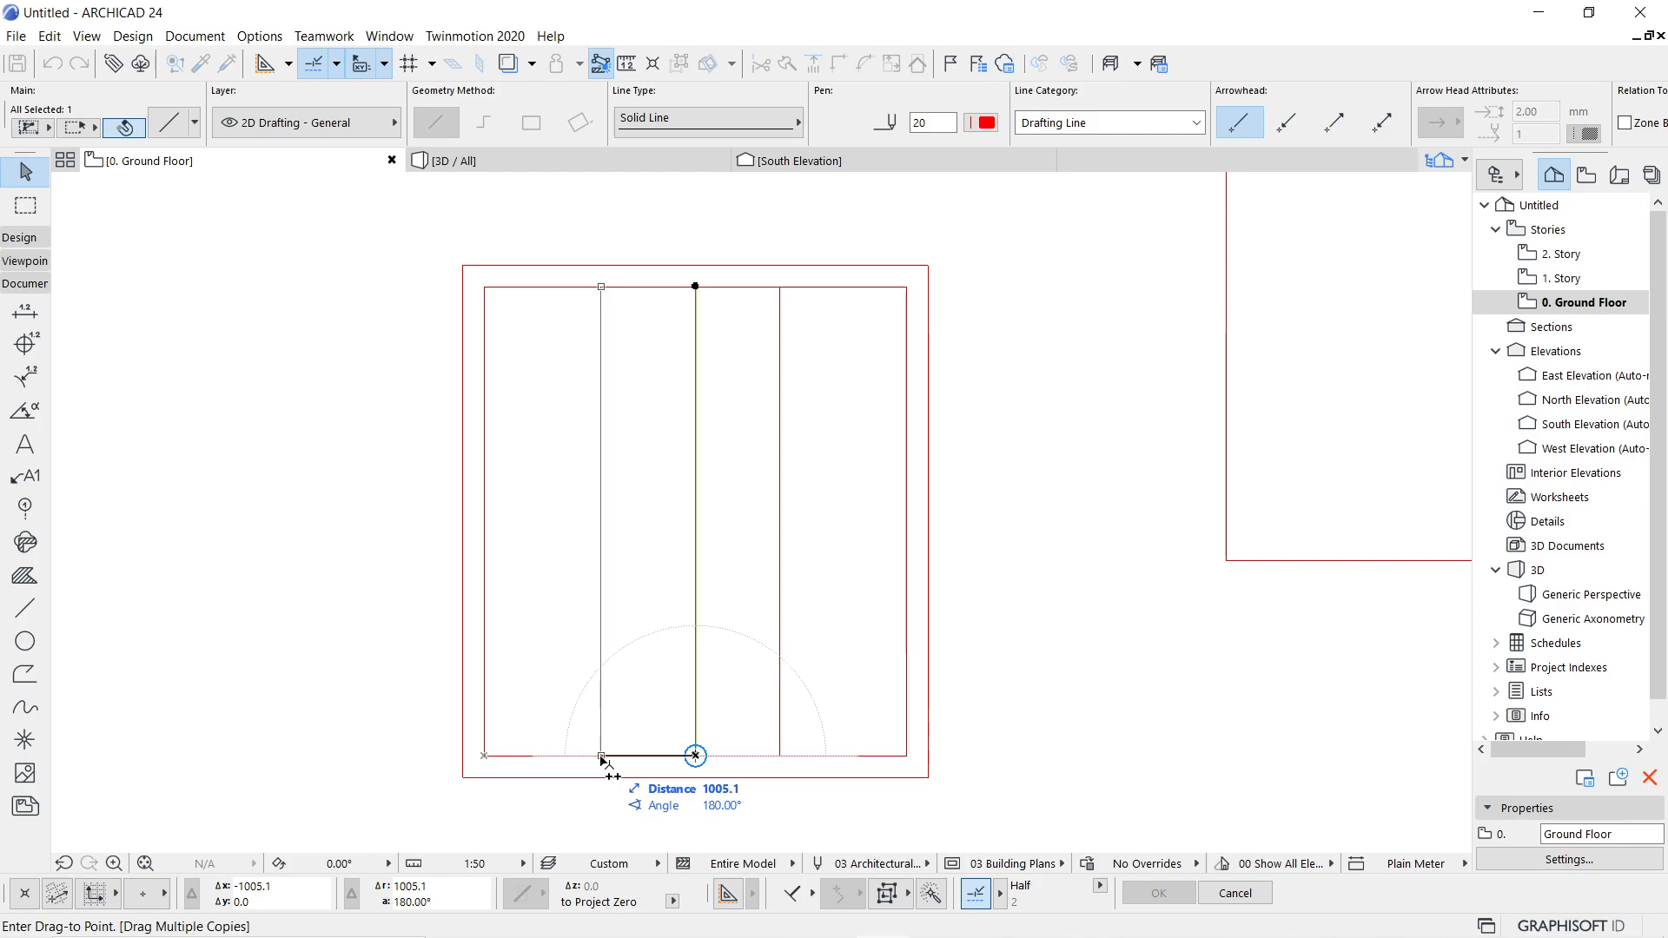
- Place a second copy of the centre line 900 mm to its left and end the multiple-copy drag
text(900)
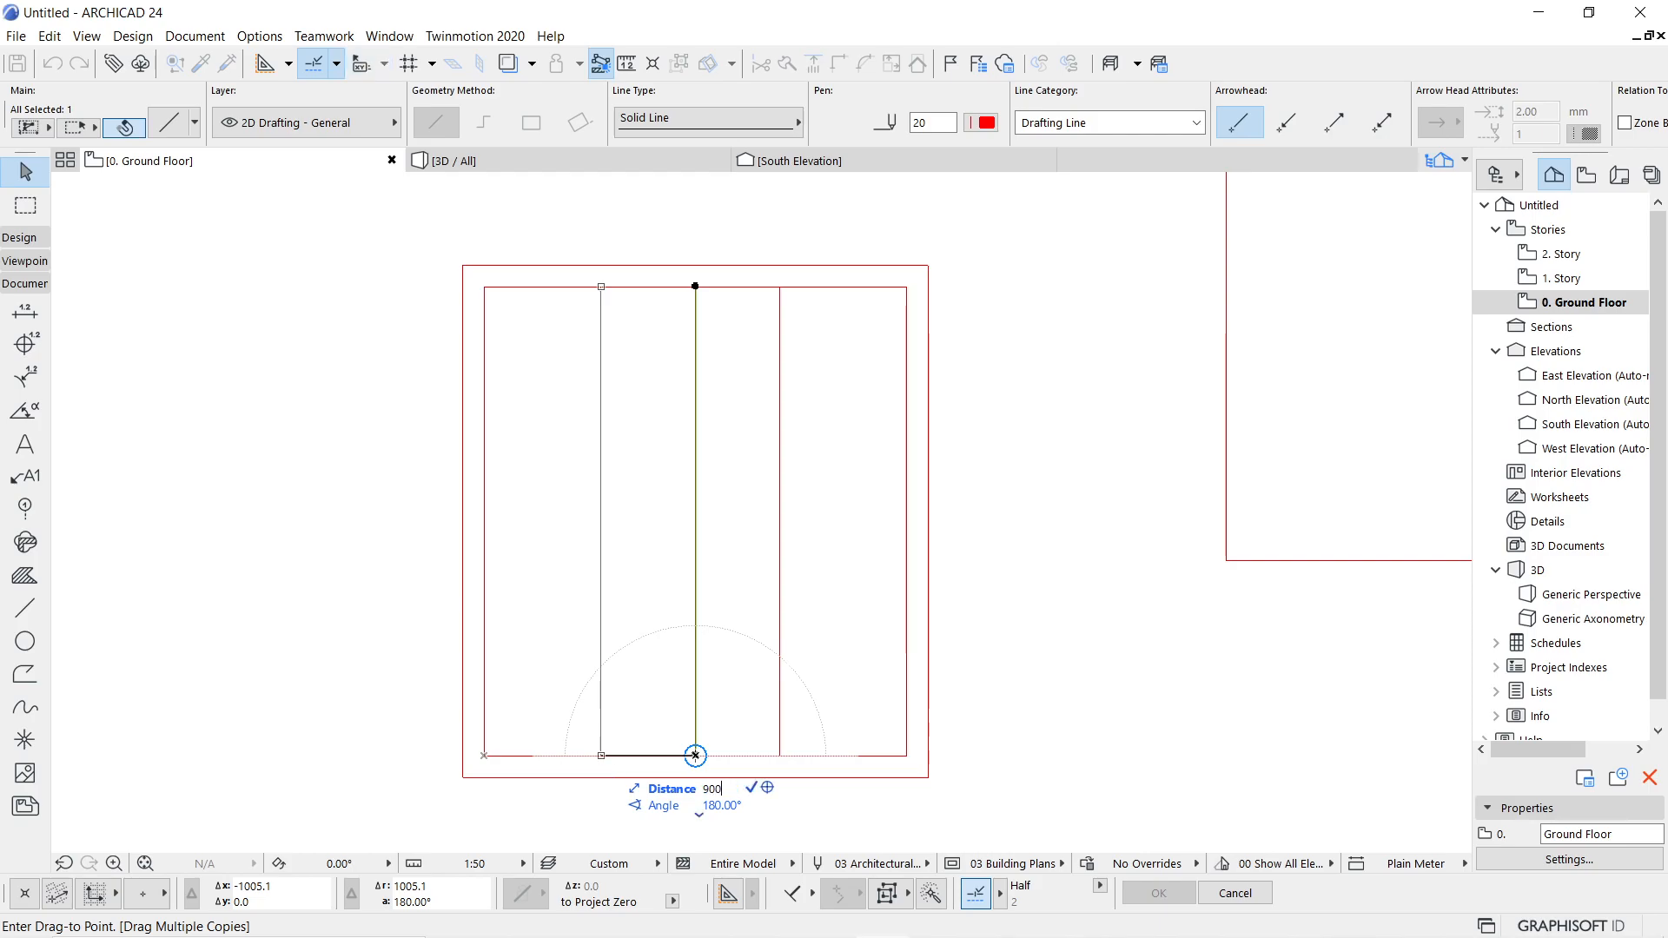
key(Return)
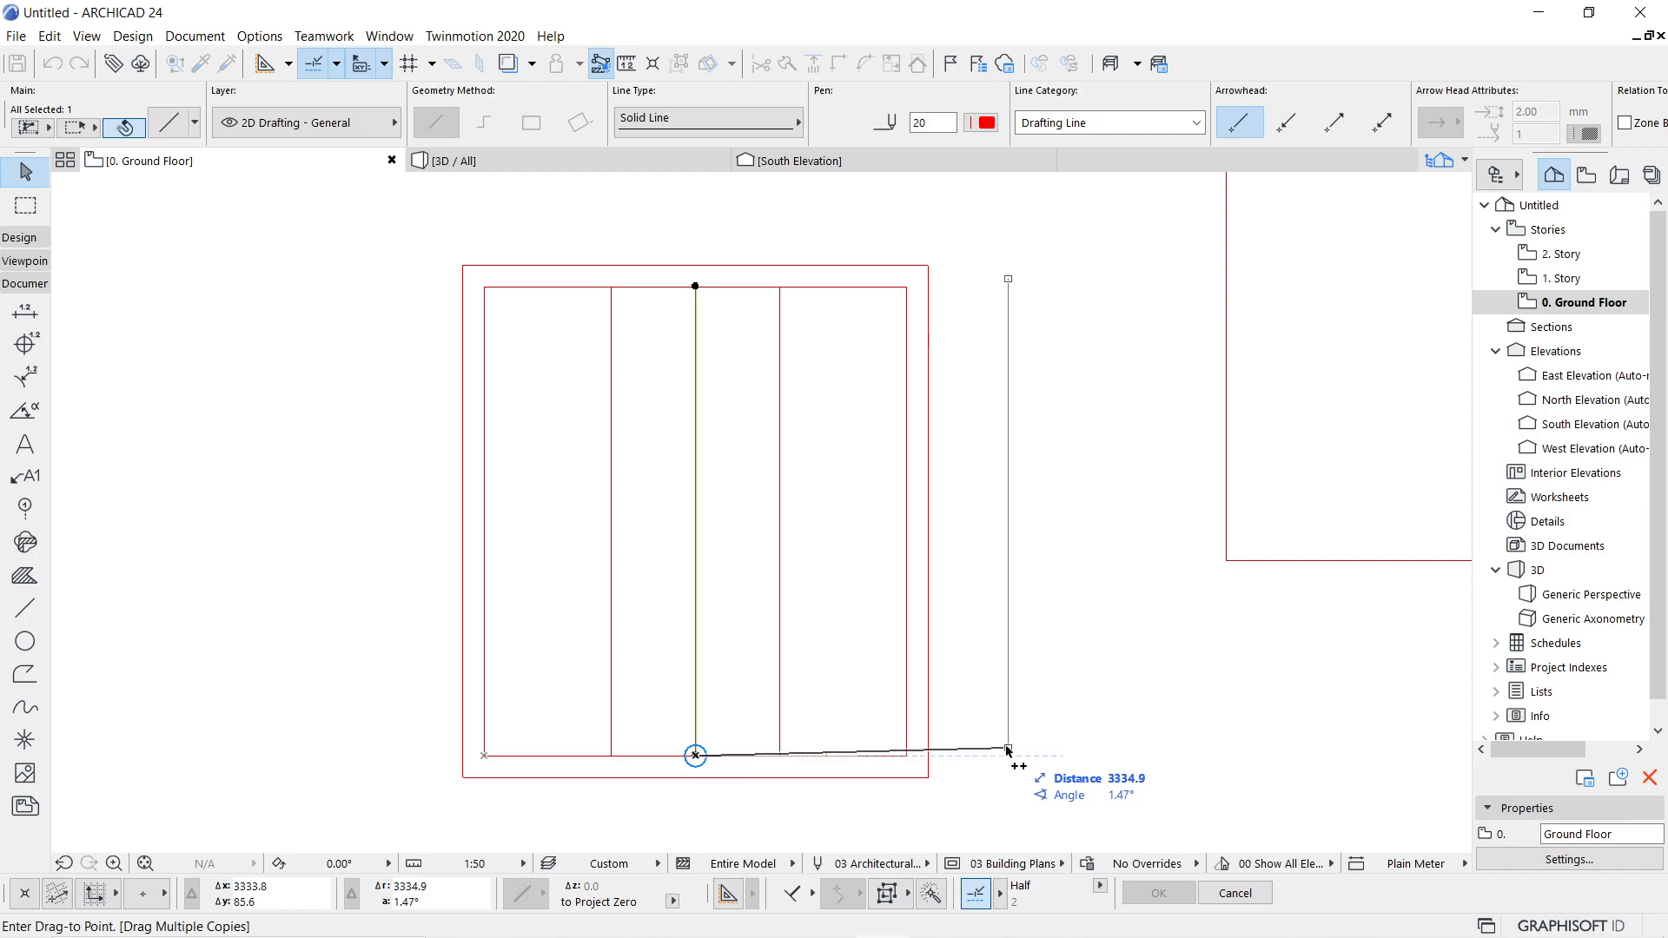
key(Escape)
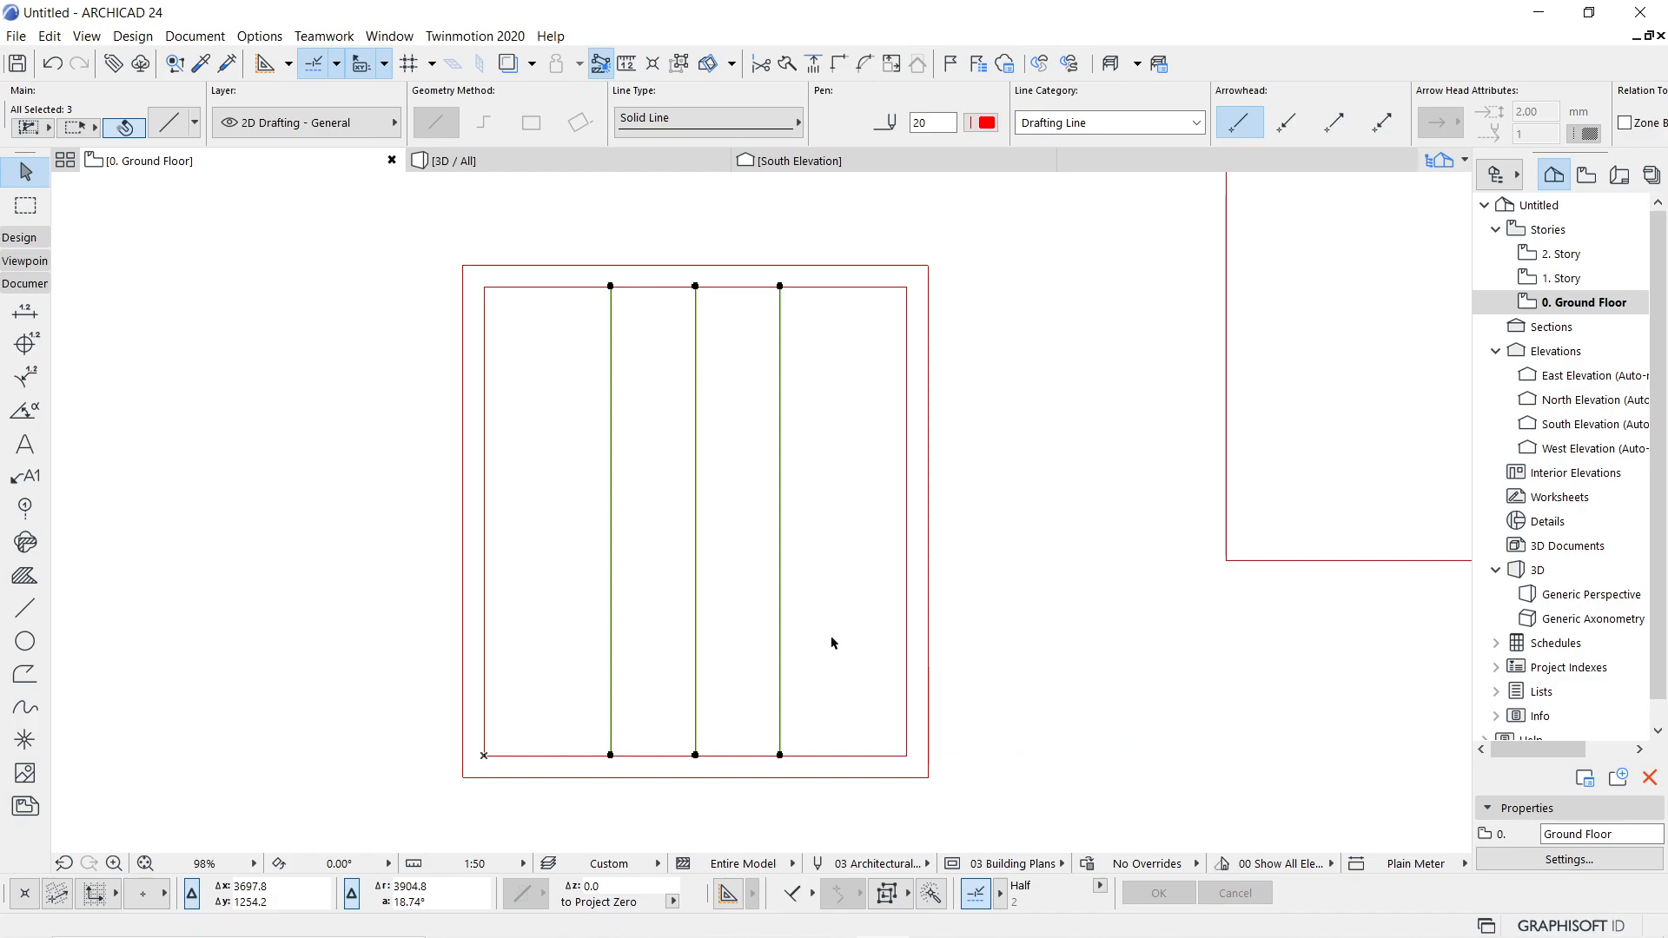
- Delete only the original centre line, keeping the two copies on either side of it
key(Escape)
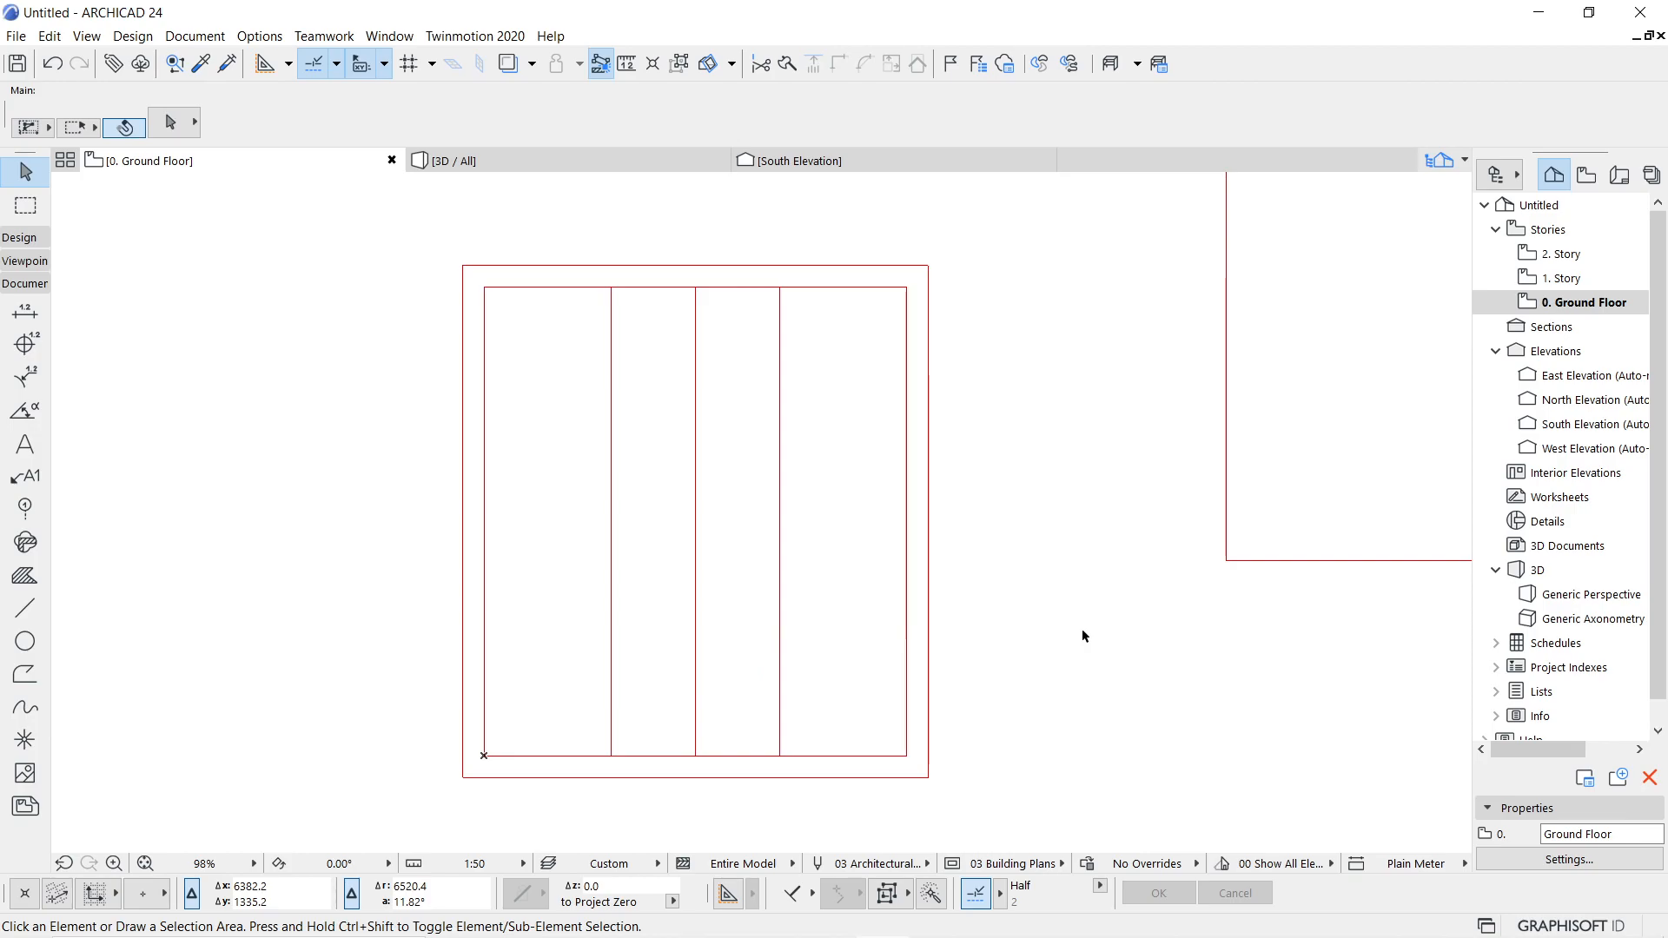
click(694, 667)
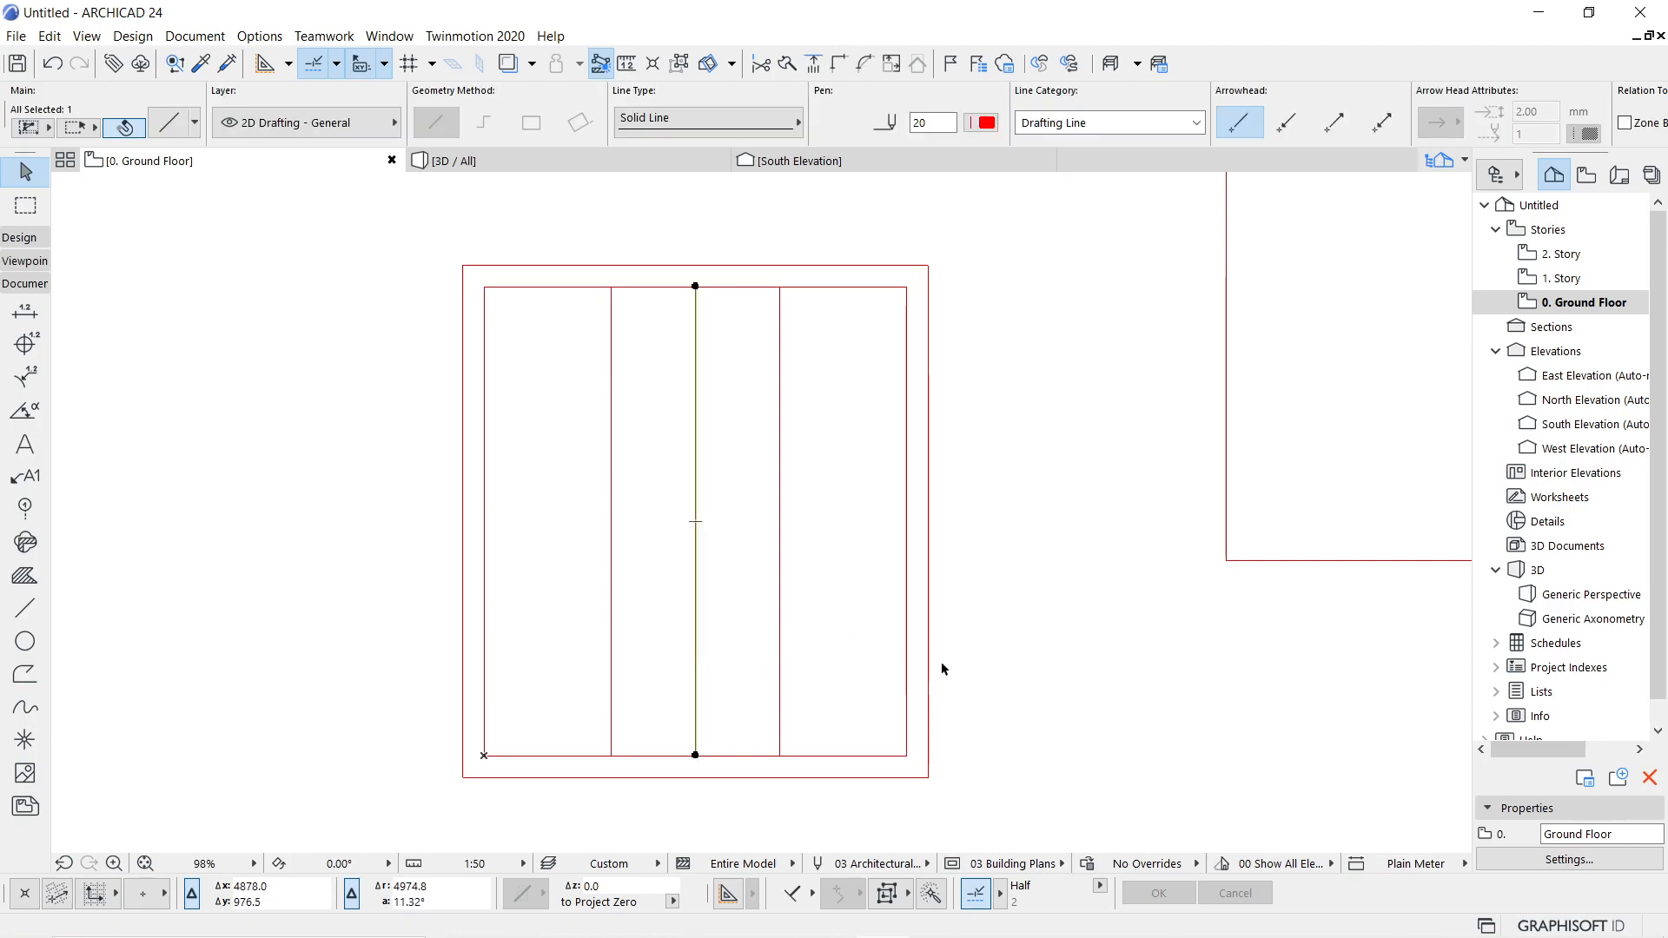
key(Delete)
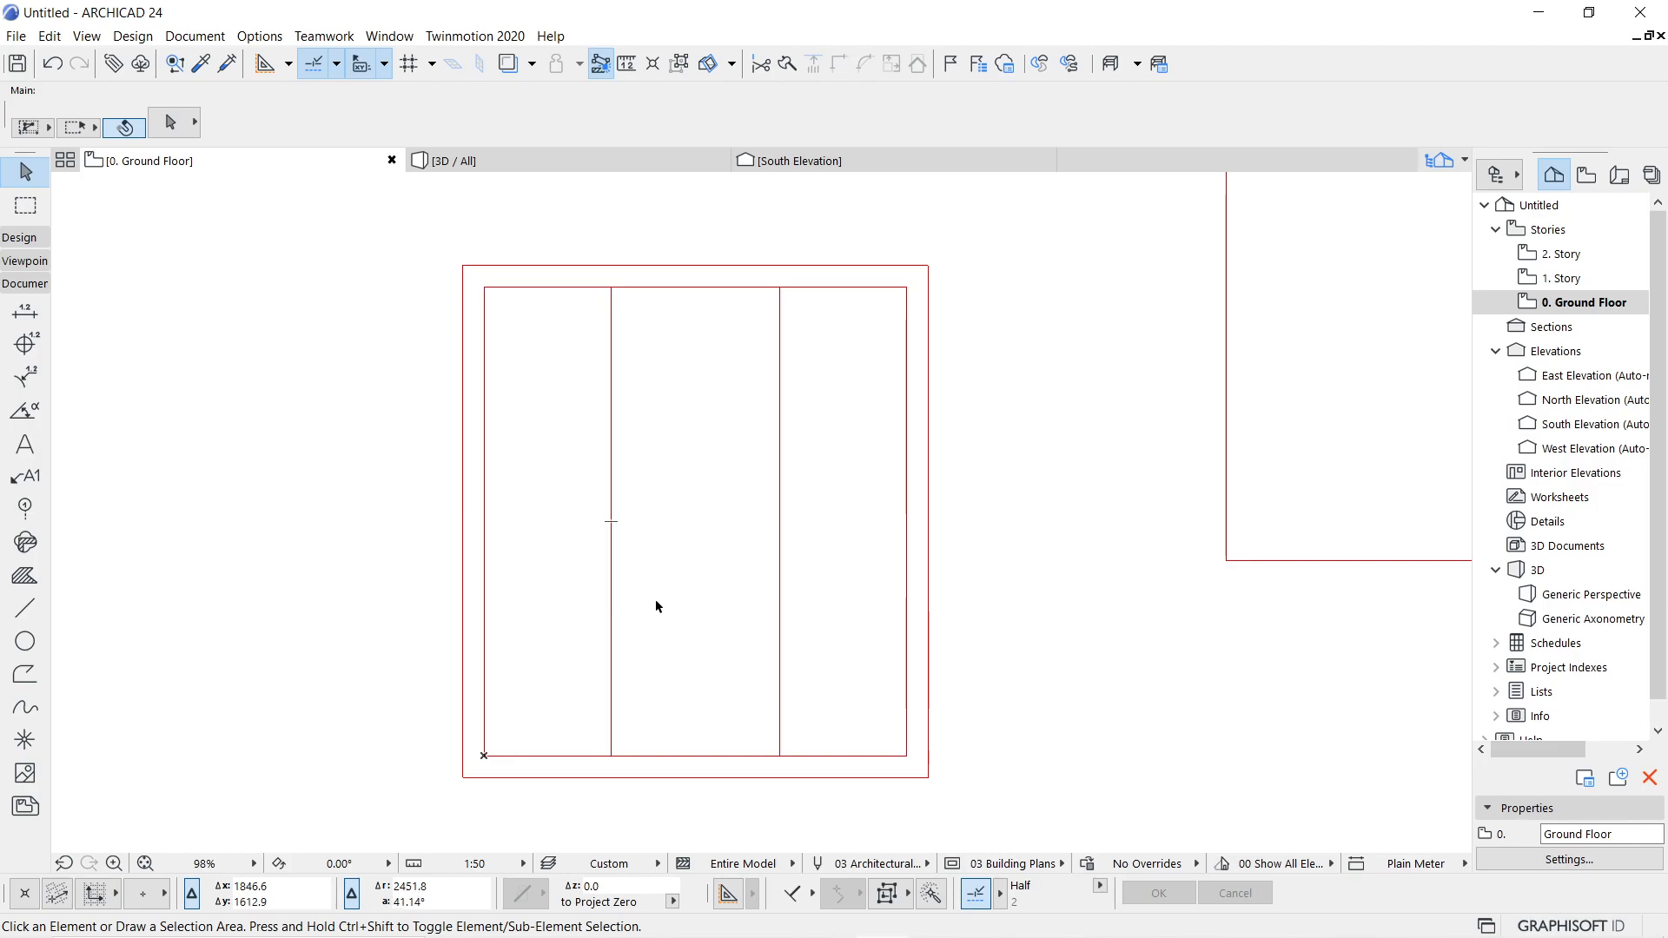
- Stretch the left interior line's upper end down to the outer bottom line, leaving a 230 mm segment between the inner and outer lines
click(611, 439)
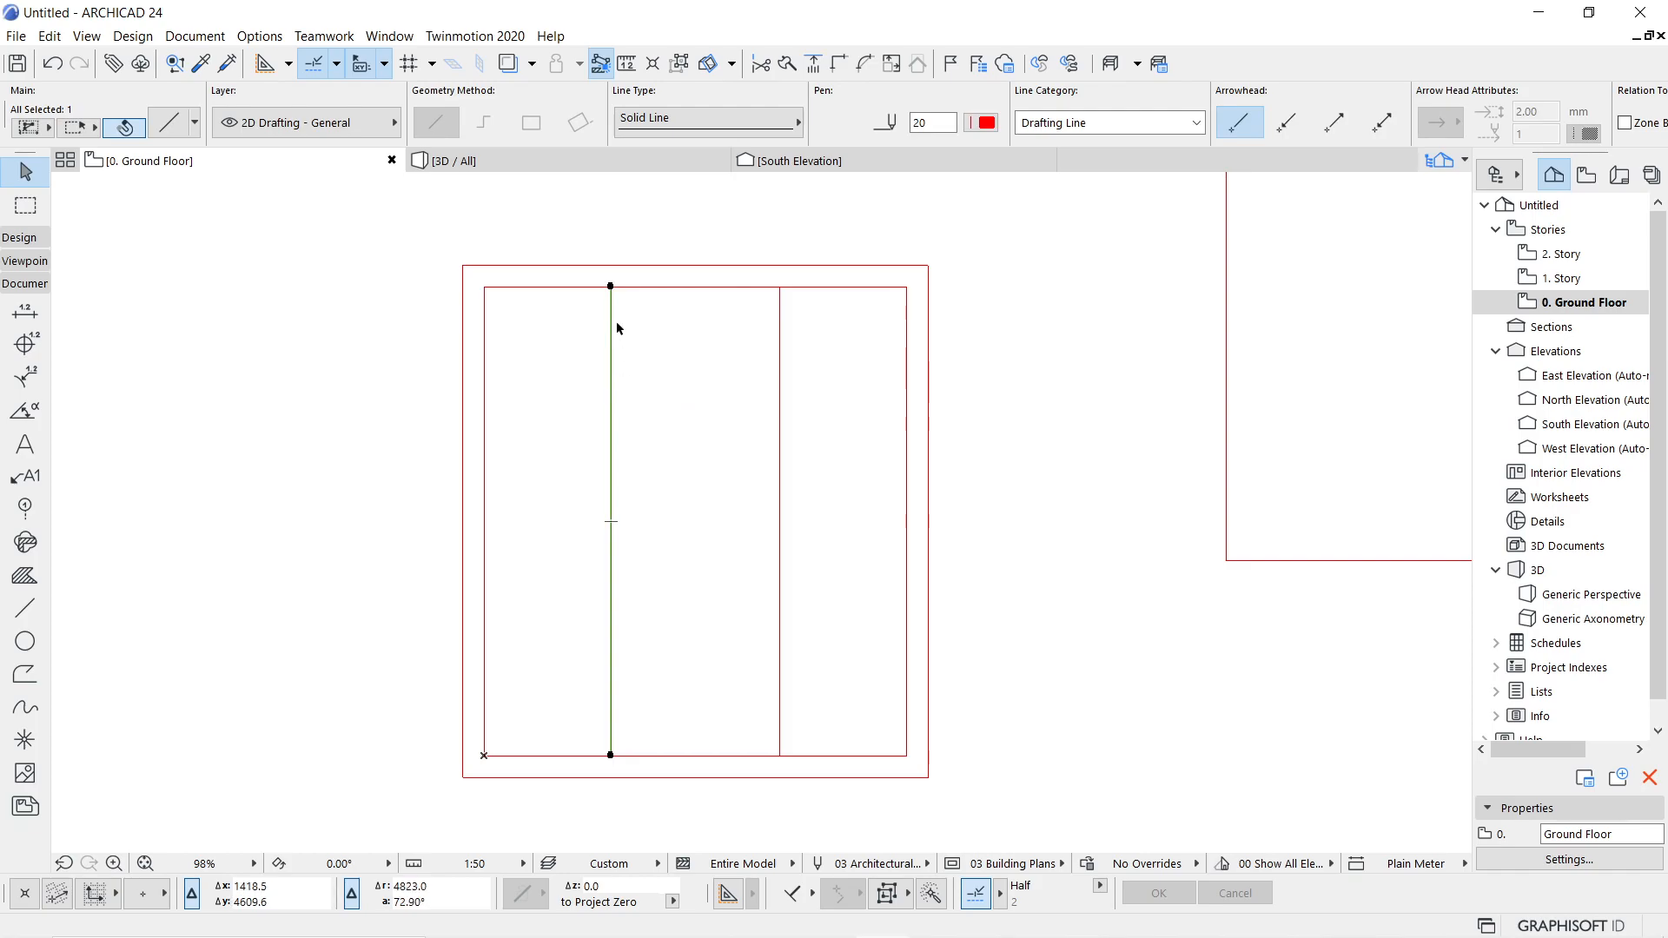
click(611, 285)
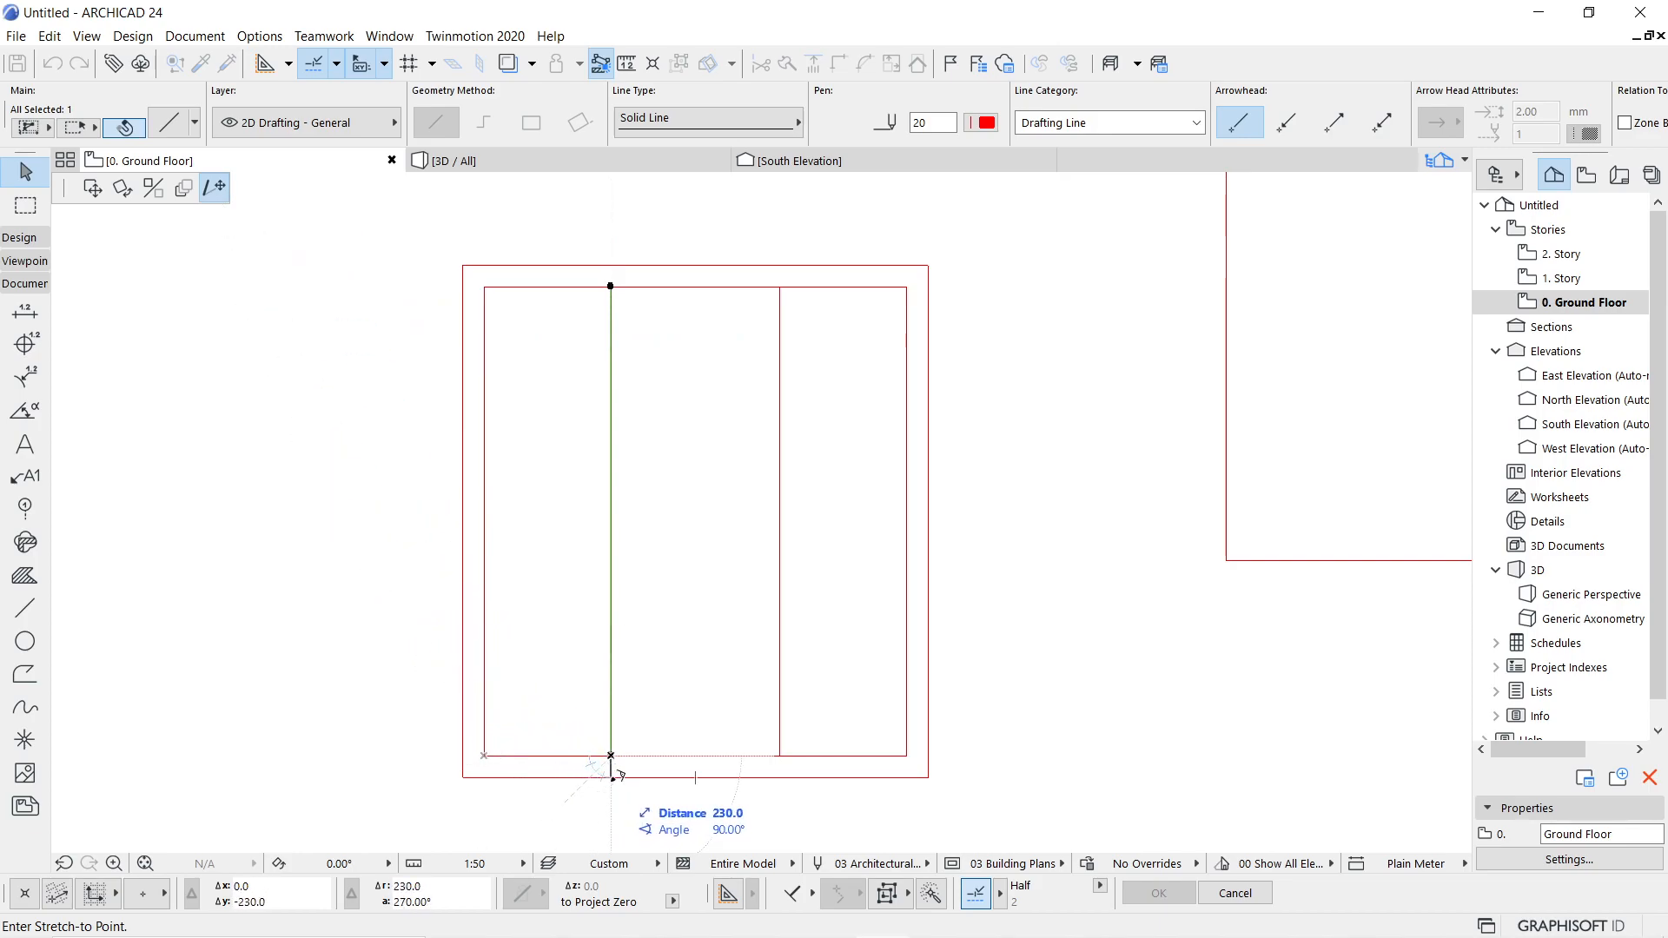
scroll(615, 773, up, 5)
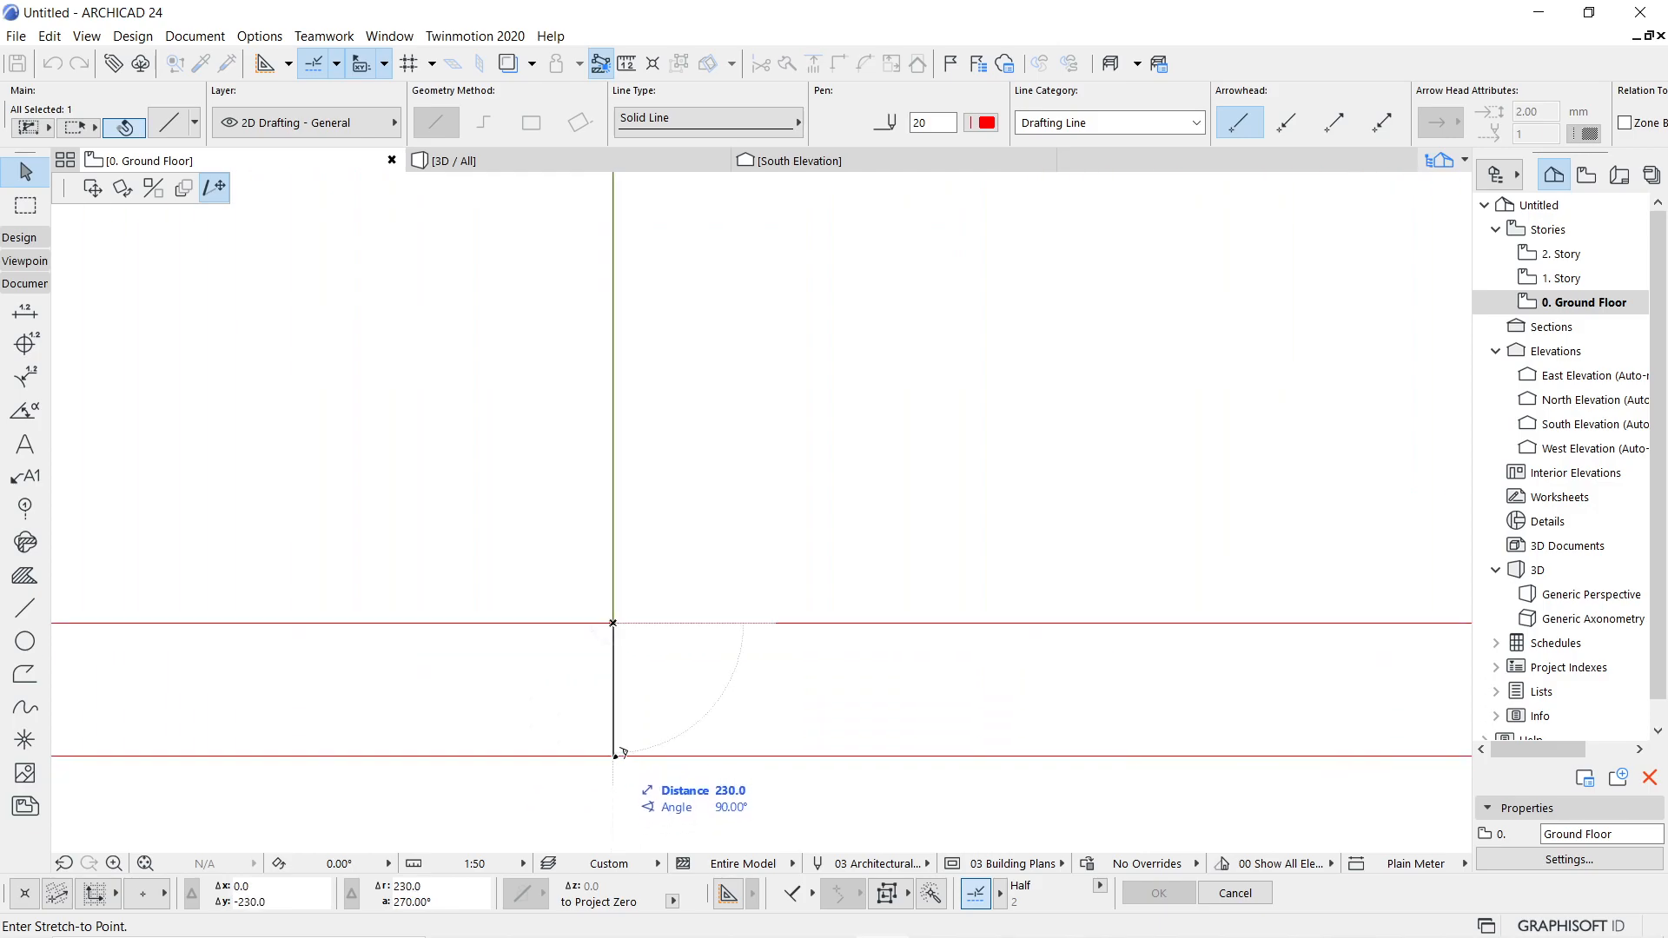
click(622, 753)
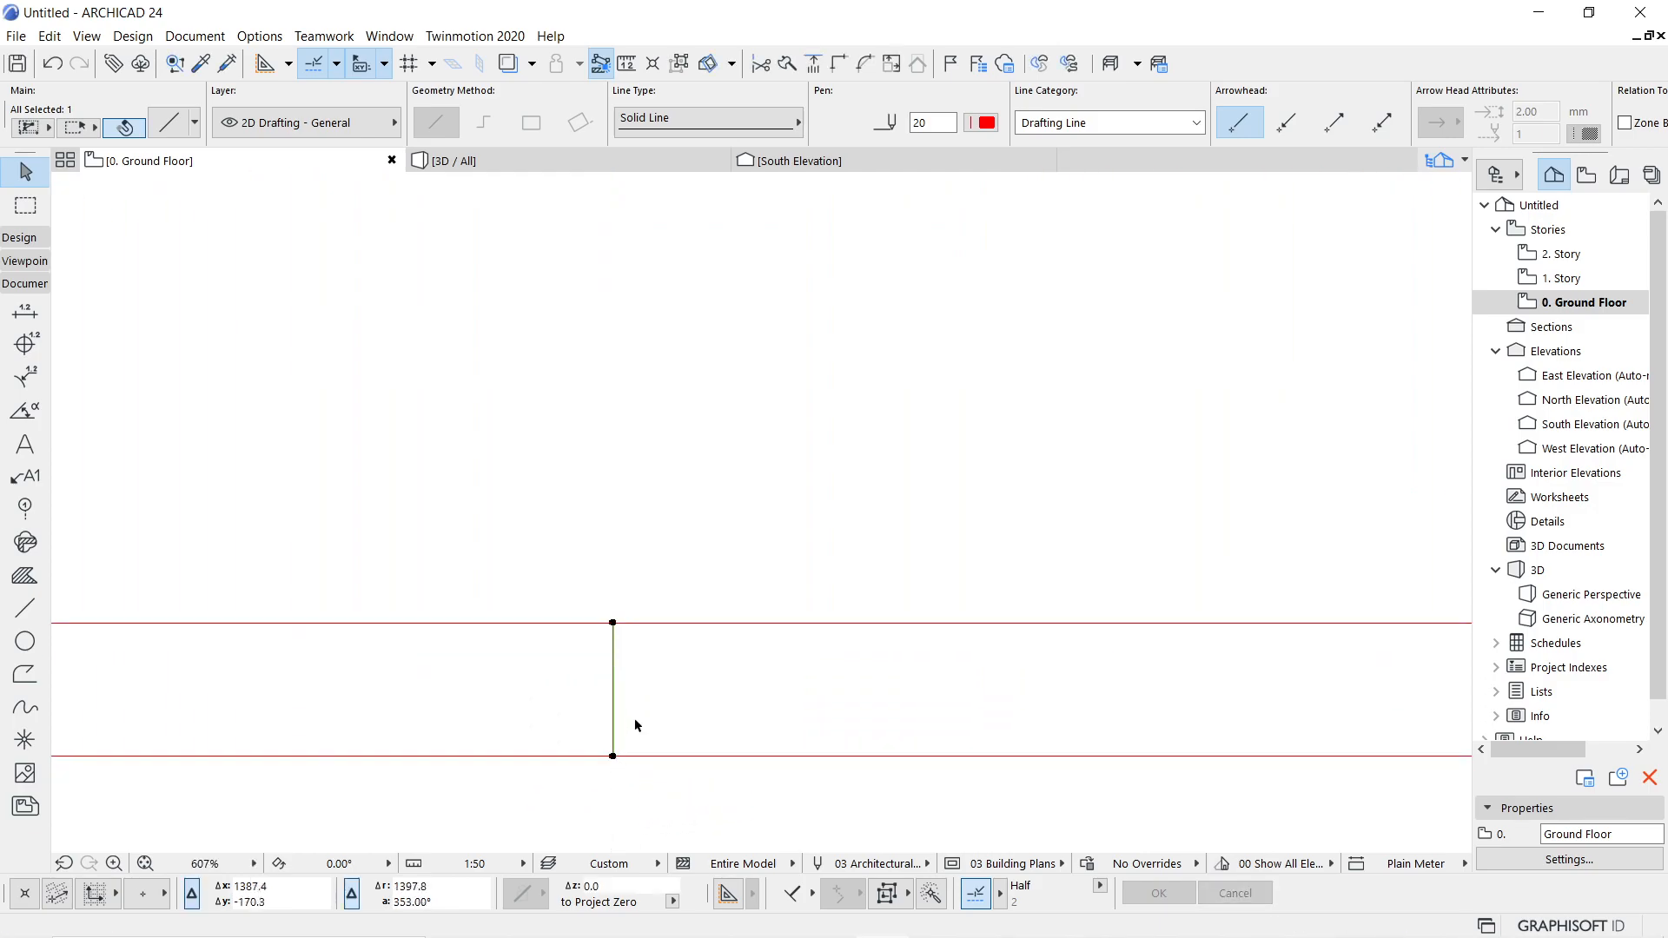
- Adjust the right interior line to reach the outer bottom line, and trim away its portion inside the inner rectangle
scroll(633, 726, down, 5)
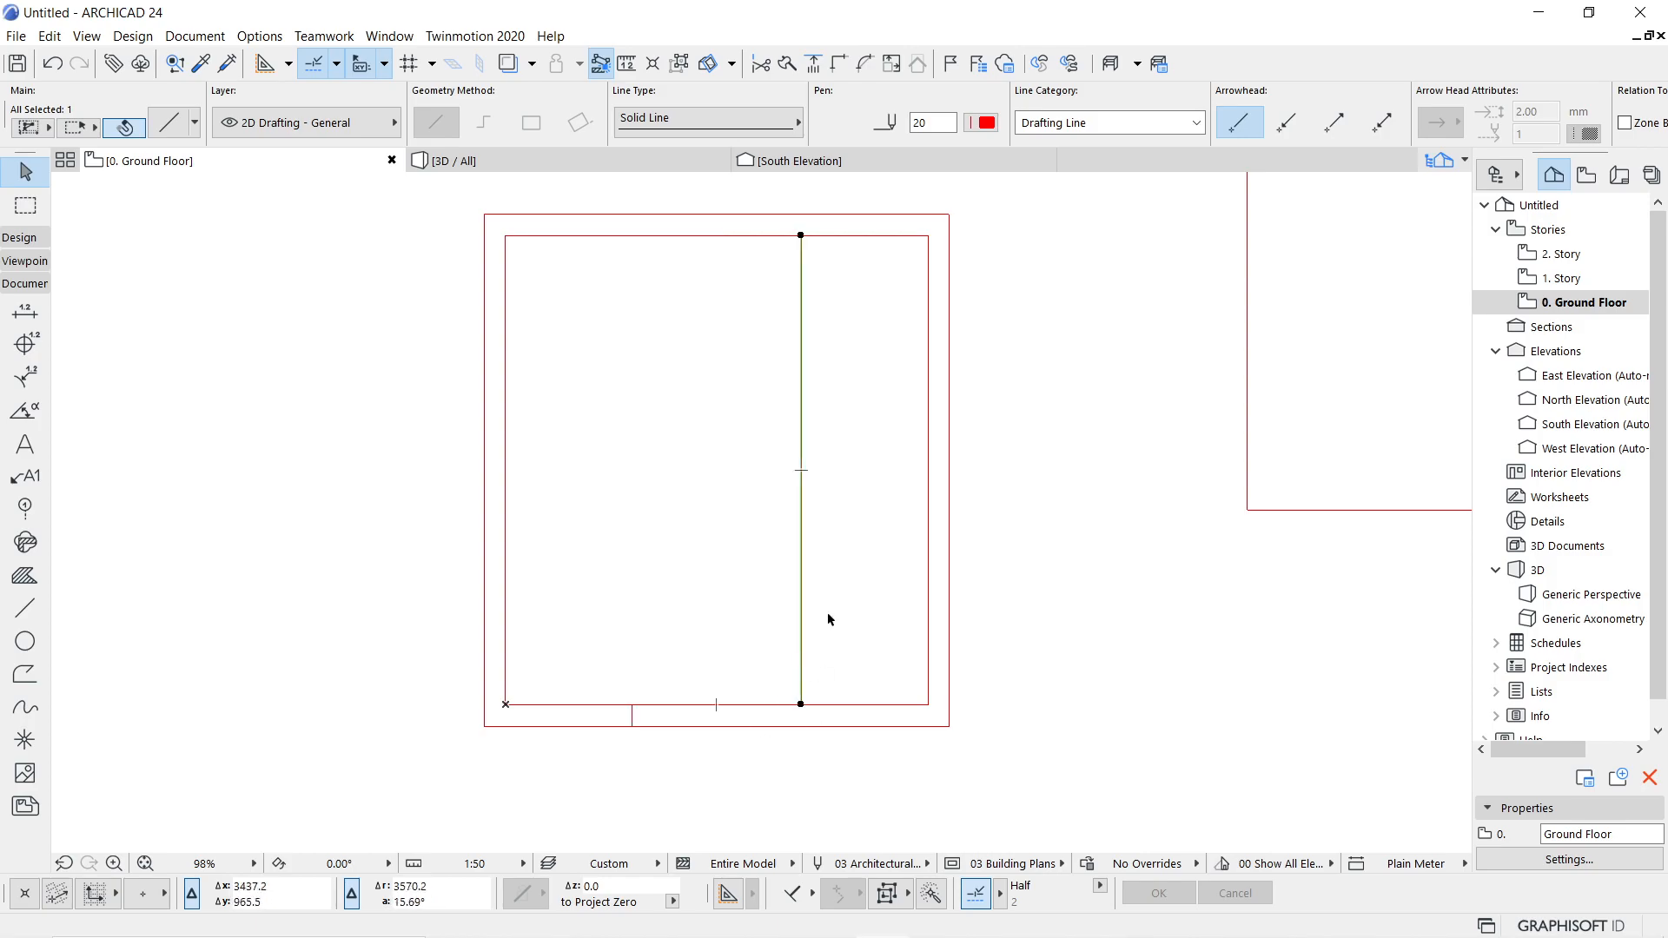
click(836, 64)
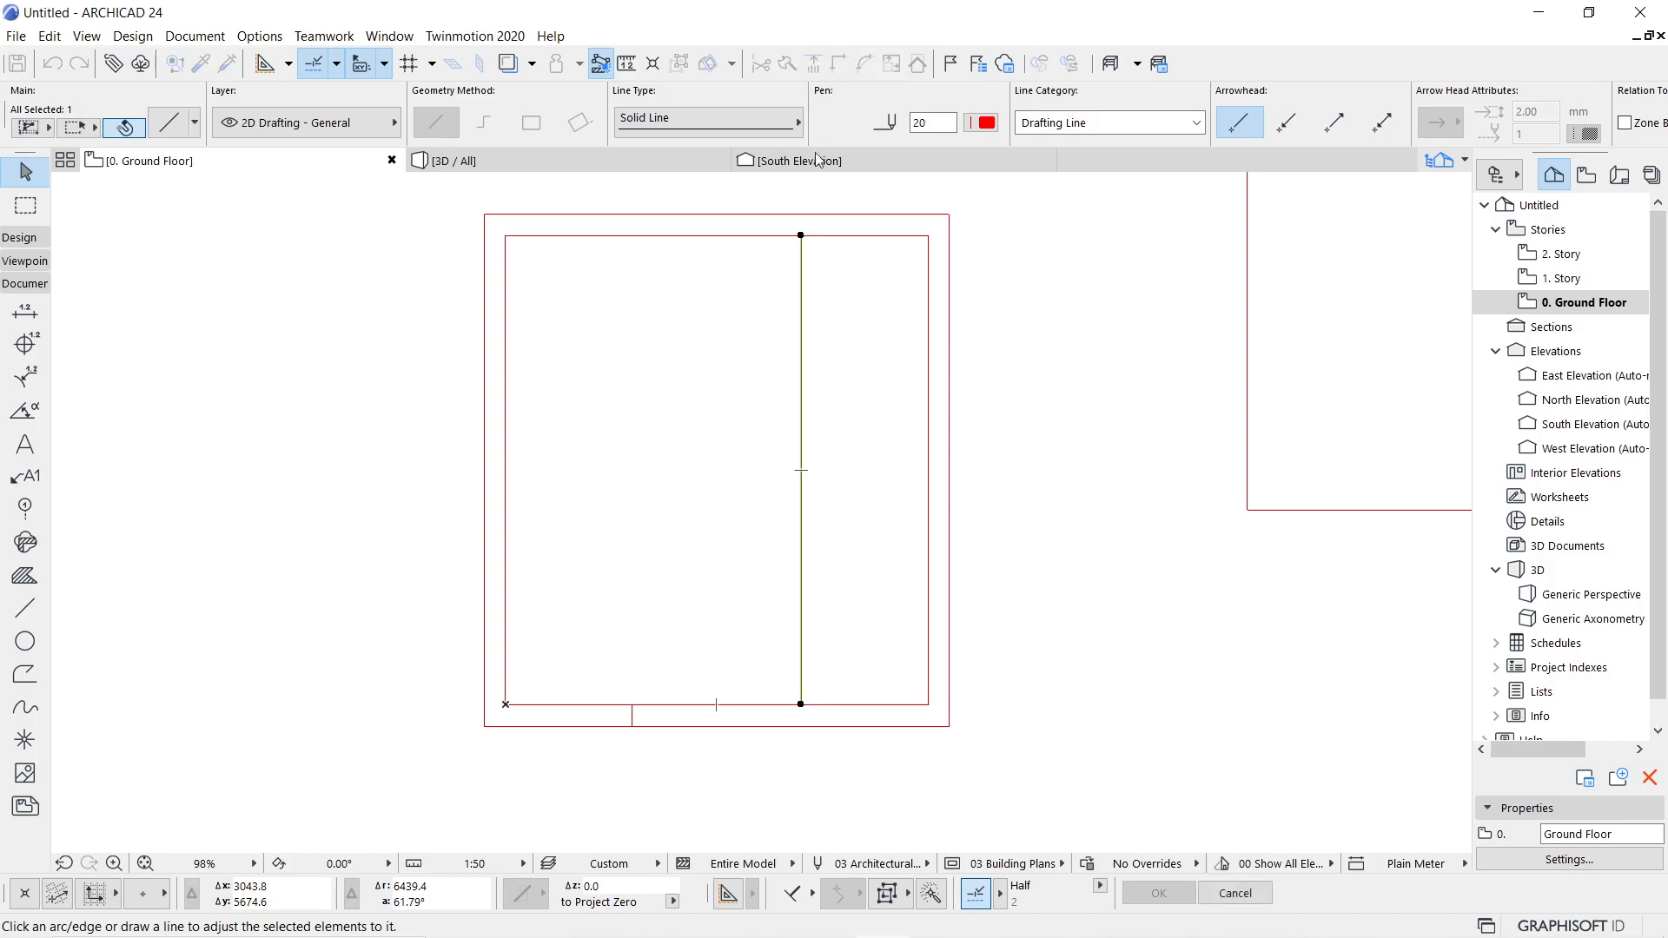
click(859, 731)
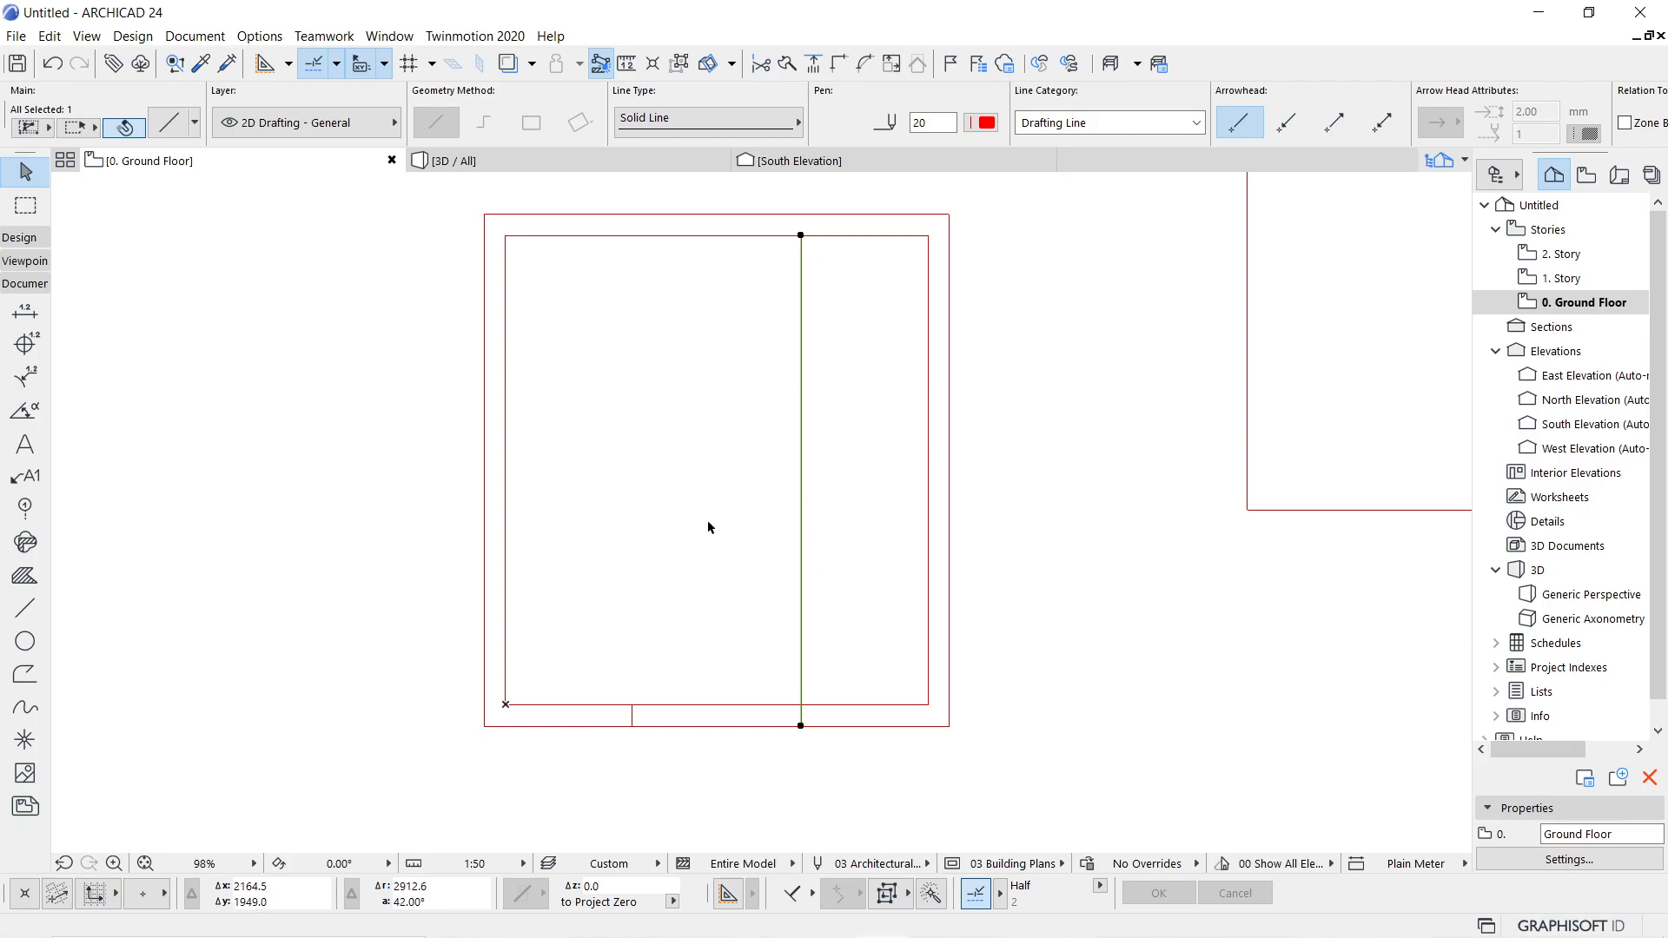
key(Escape)
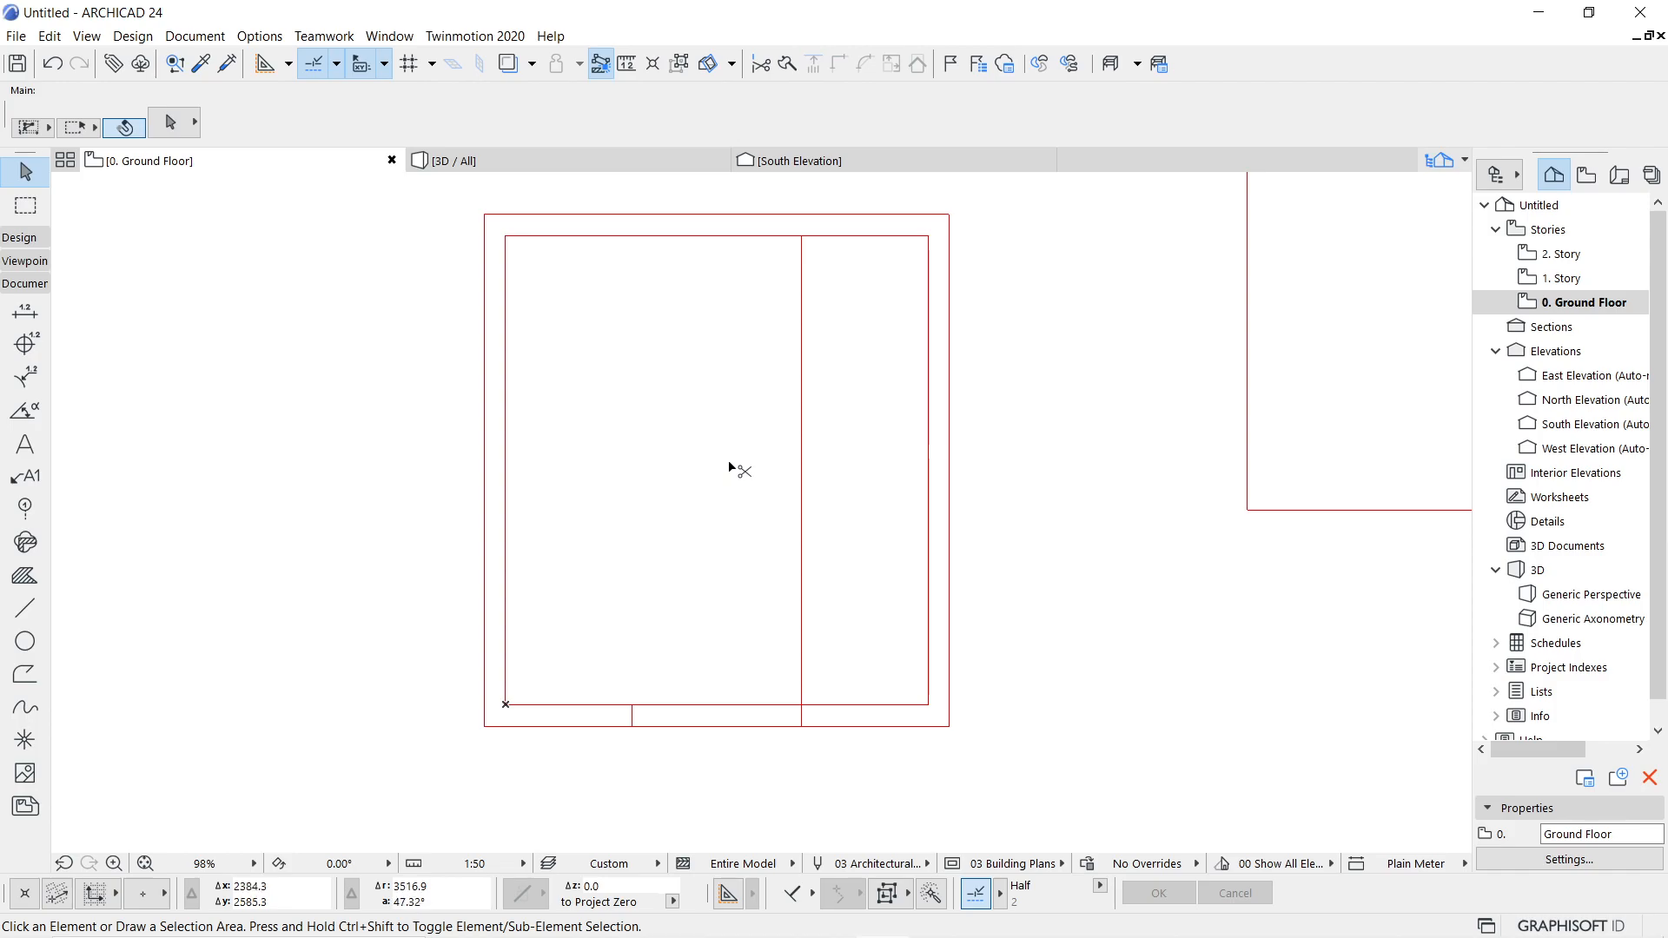
ctrl+click(802, 444)
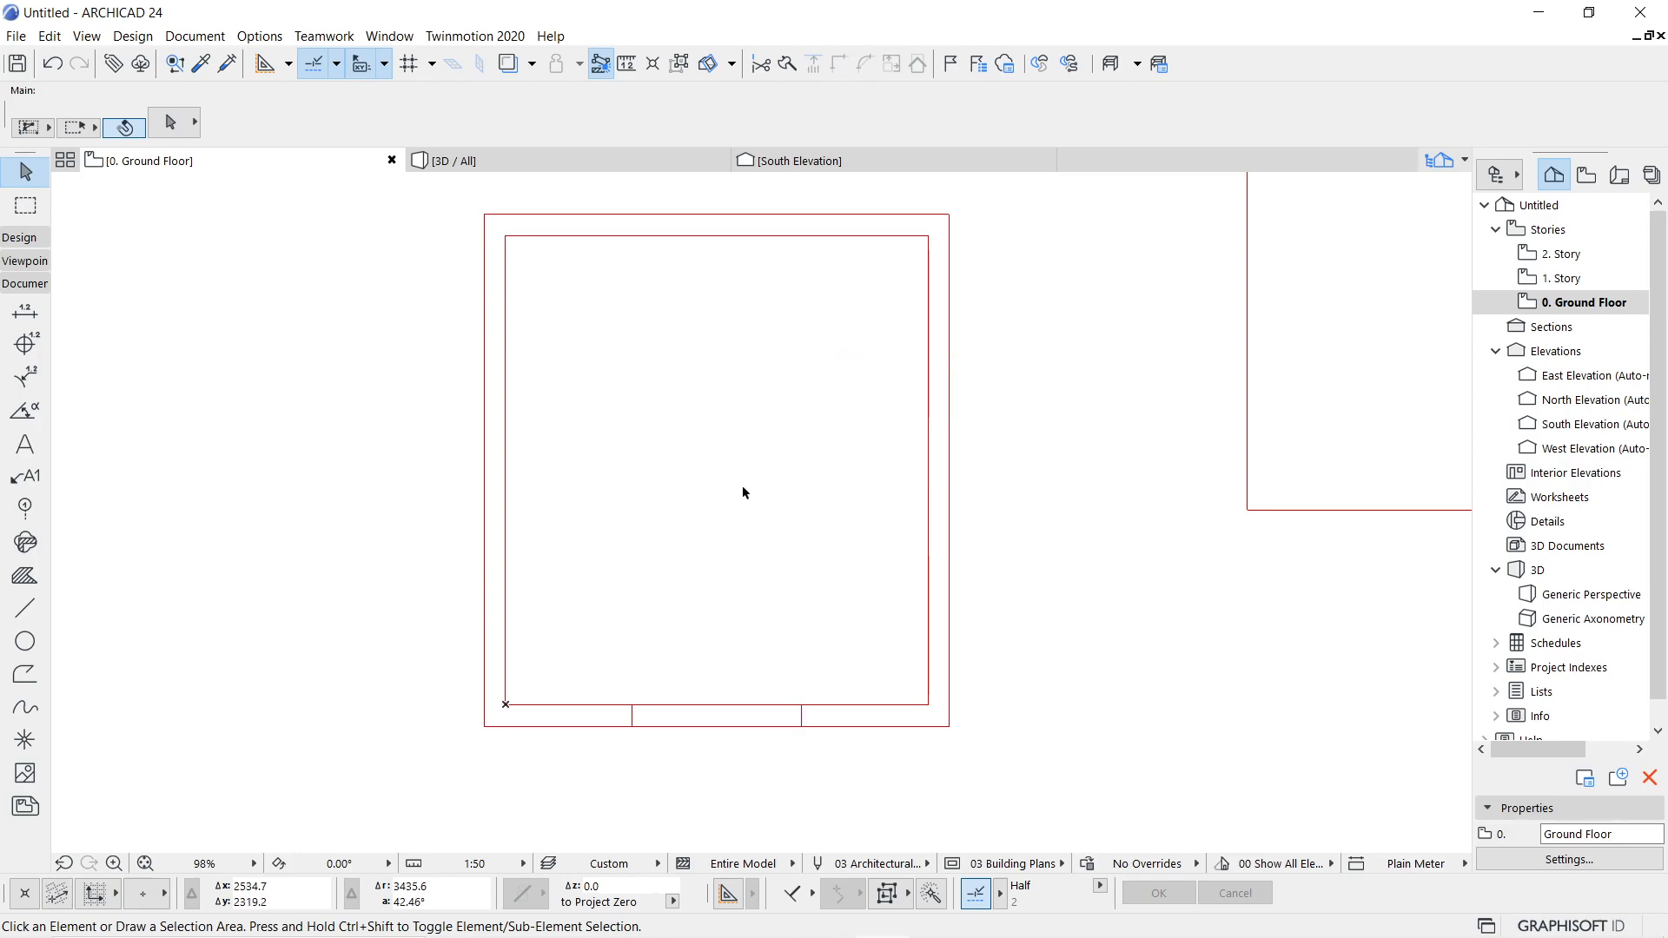